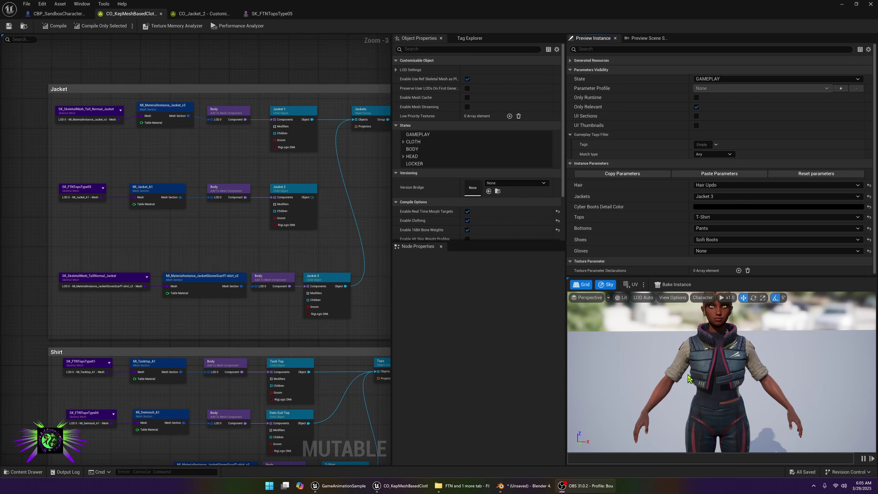
Step: Pick Jacket 2 in the Preview Instance Jackets dropdown, replacing Jacket 3
left_click(730, 197)
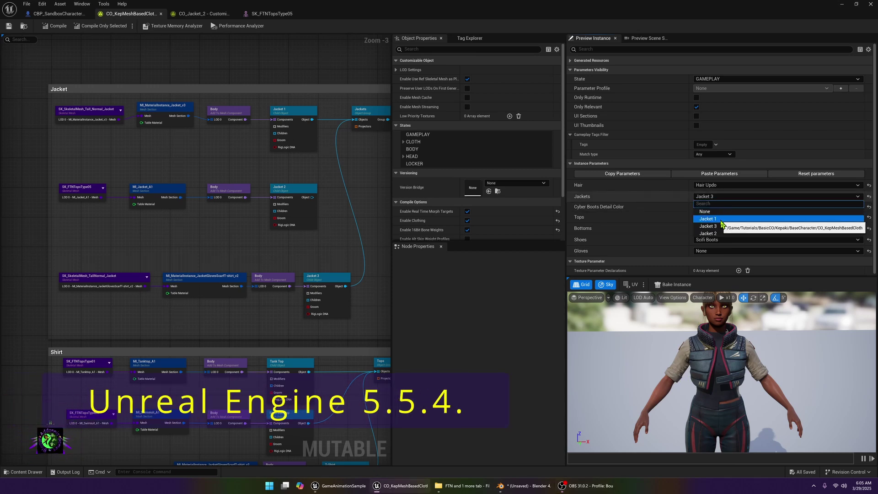
left_click(715, 234)
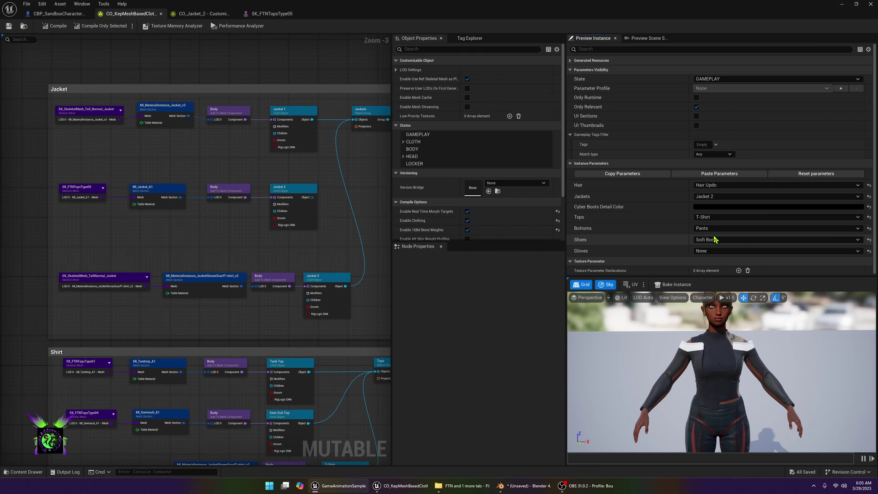
Step: Orbit the preview lower, then open the Content Drawer at WB_Techwear/SkeletalMeshes/FTN
left_click_drag(716, 397, 745, 390)
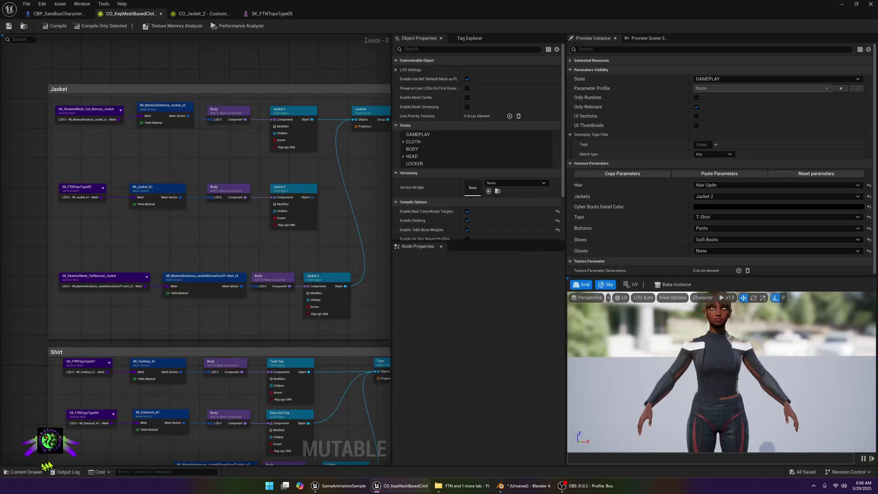
left_click(30, 472)
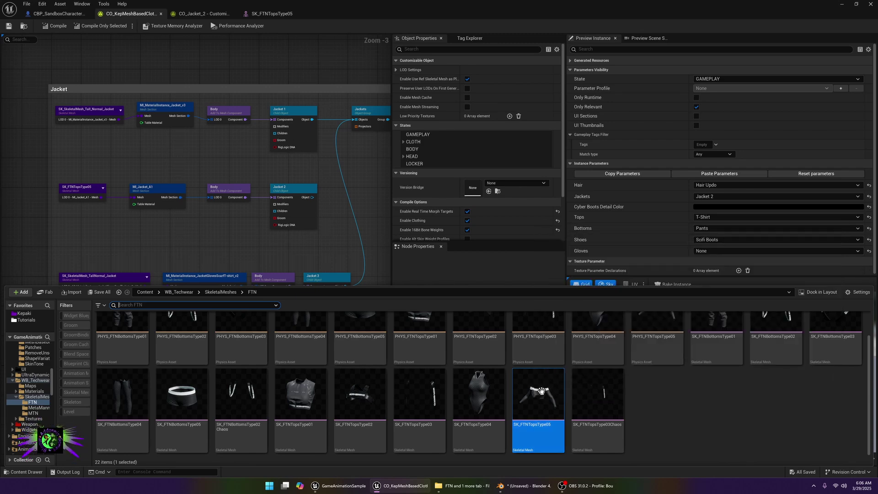
Step: Create a MutableMeshes folder in FTN (no space in the name), then select SK_FTNTopsType05
right_click(659, 410)
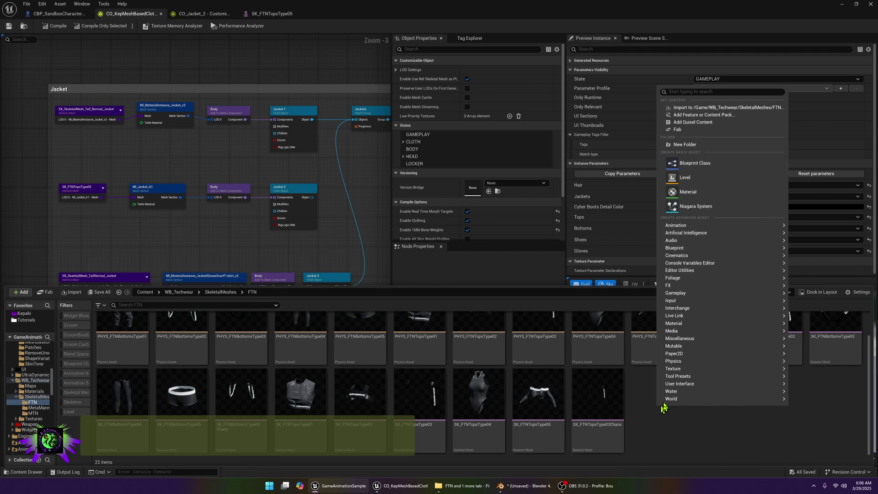
left_click(677, 143)
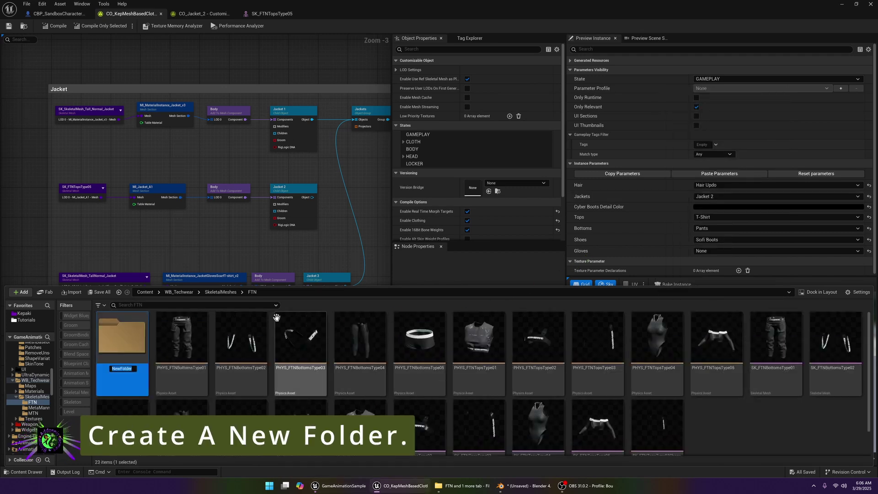
type("Mutable Meshes")
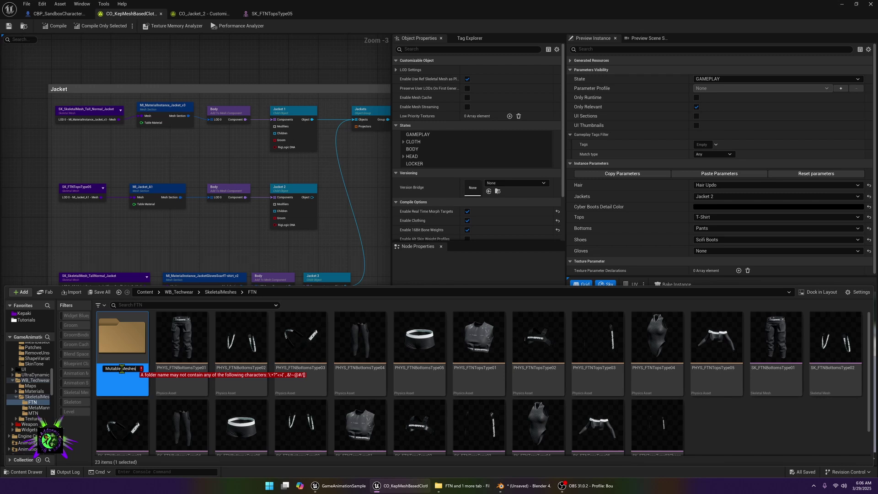
key("BackSpace")
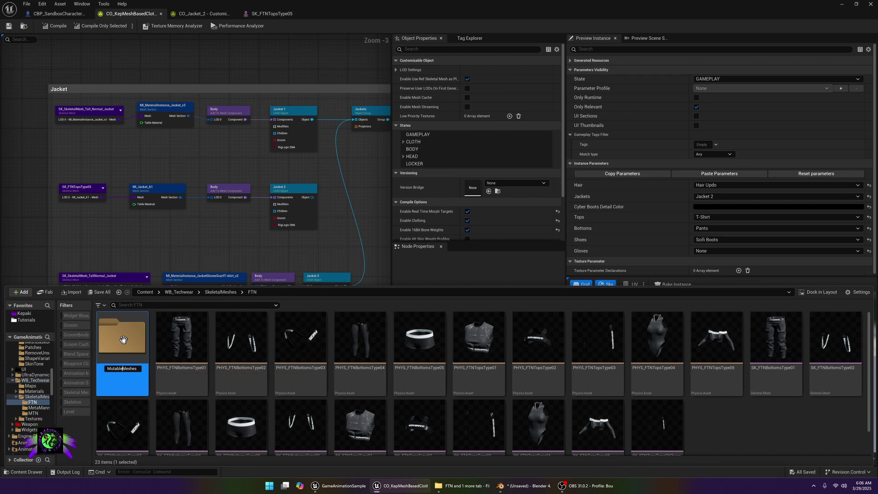
key("Return")
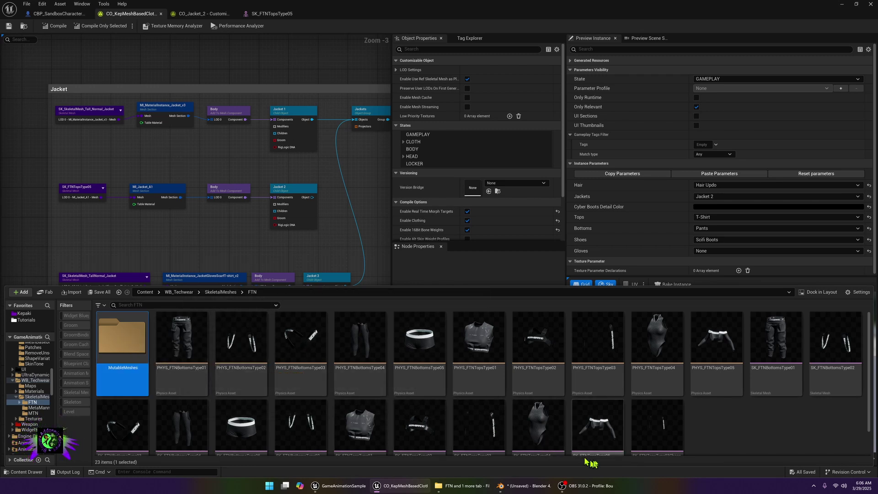
left_click(591, 435)
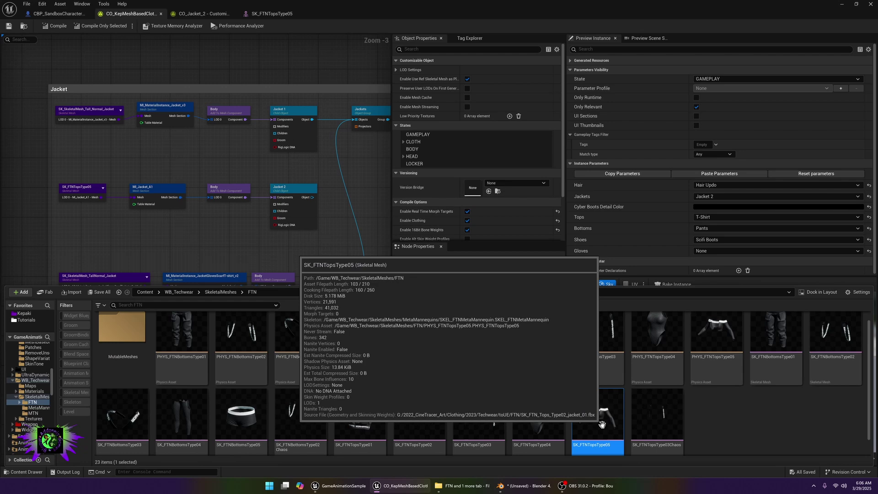
Step: Export SK_FTNTopsType05 via Asset Actions to the MeshExports FTN folder with default FBX options
right_click(603, 420)
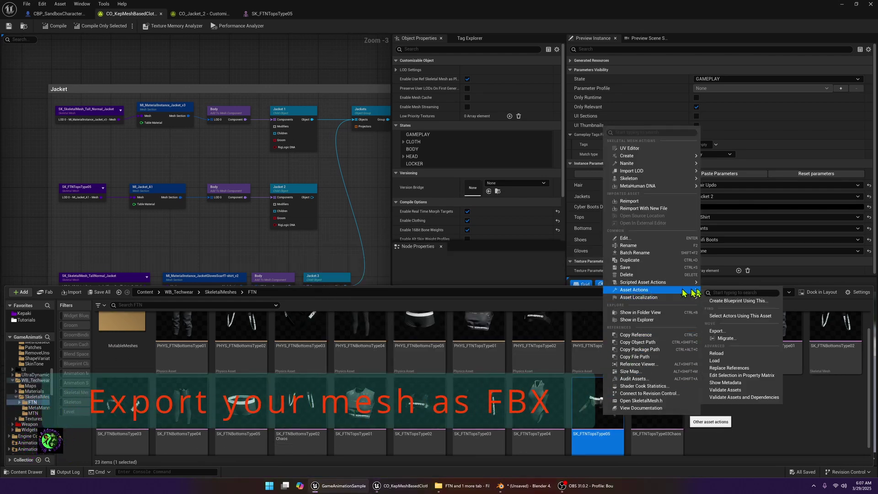
mouse_move(649, 289)
left_click(718, 330)
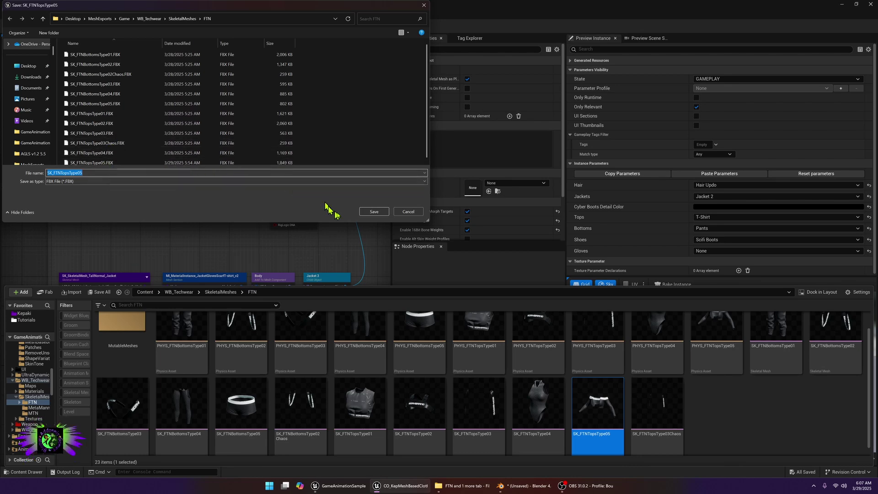
left_click(372, 212)
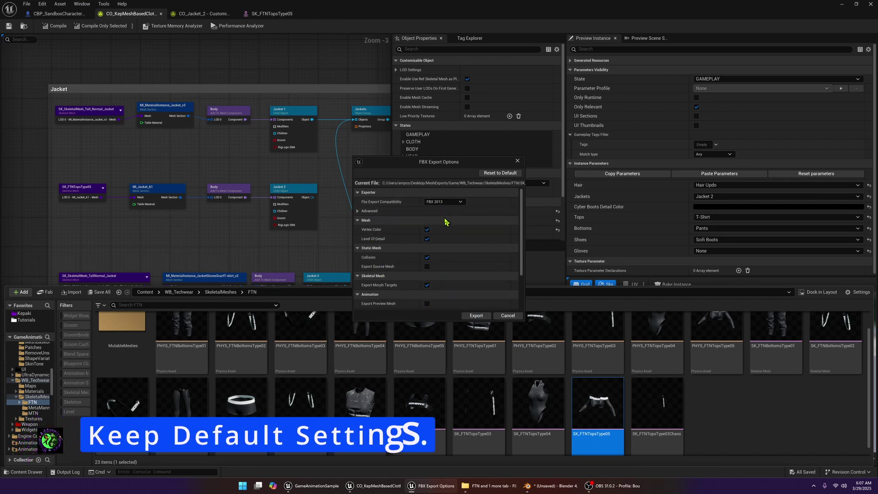
scroll(440, 242, "down", 2)
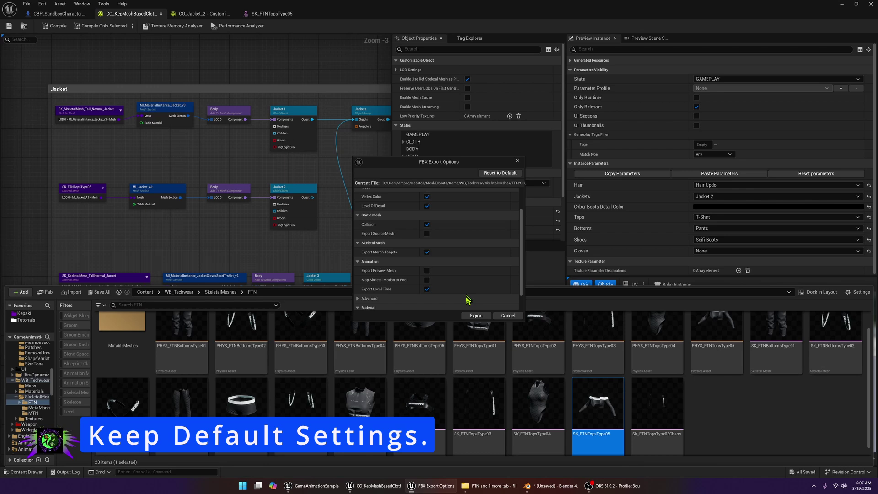
left_click(469, 315)
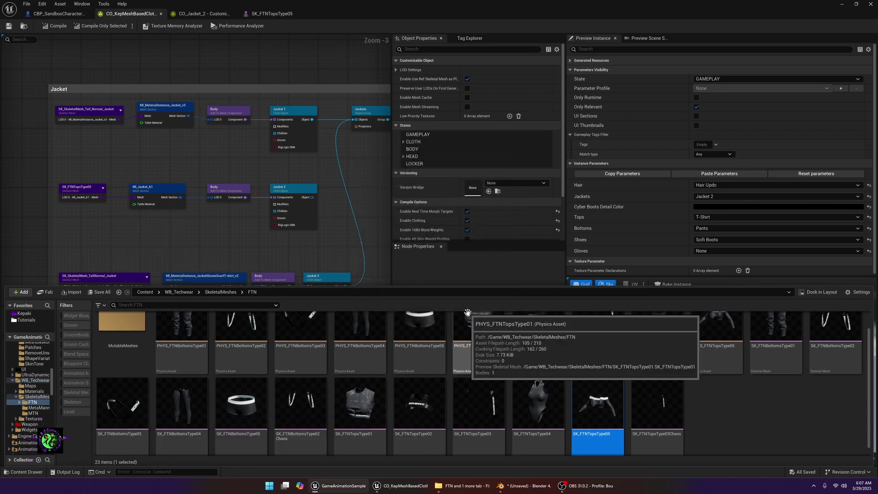
Step: Drag SK_FTNTopsType05.FBX from File Explorer into Blender and import it with default settings
mouse_move(514, 490)
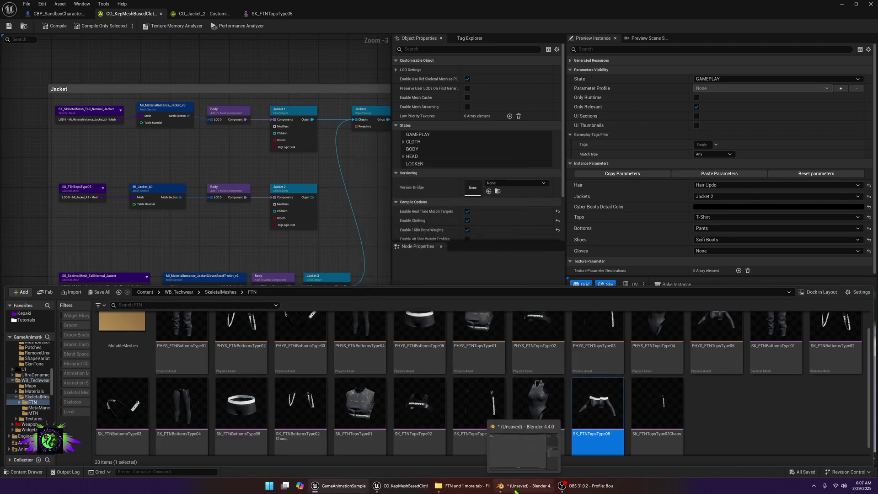
left_click(515, 487)
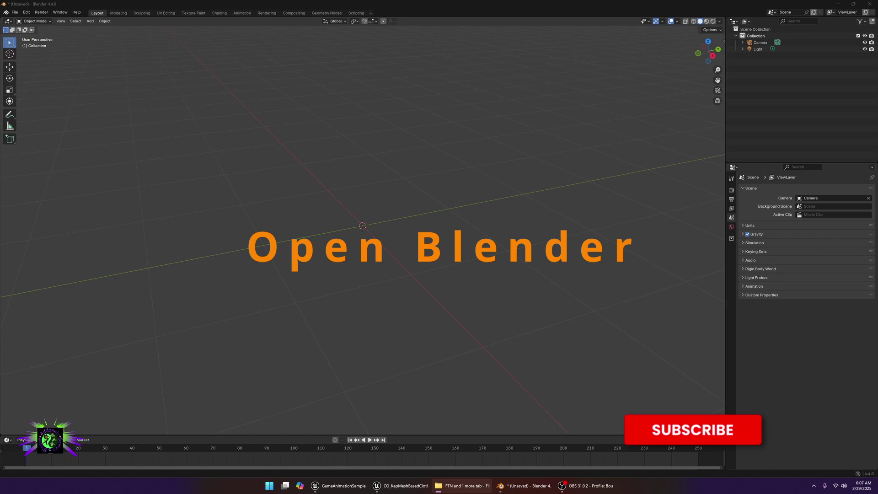
left_click(462, 486)
left_click_drag(362, 180, 508, 270)
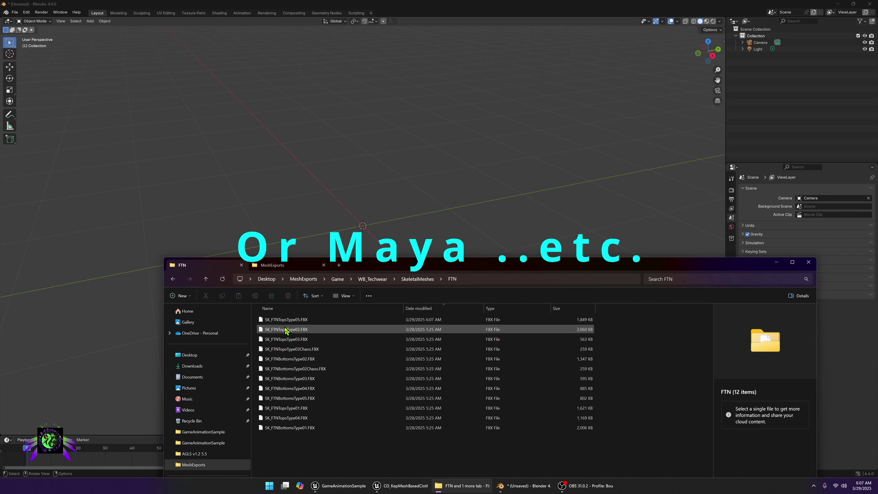
left_click_drag(286, 322, 310, 179)
left_click_drag(341, 210, 348, 211)
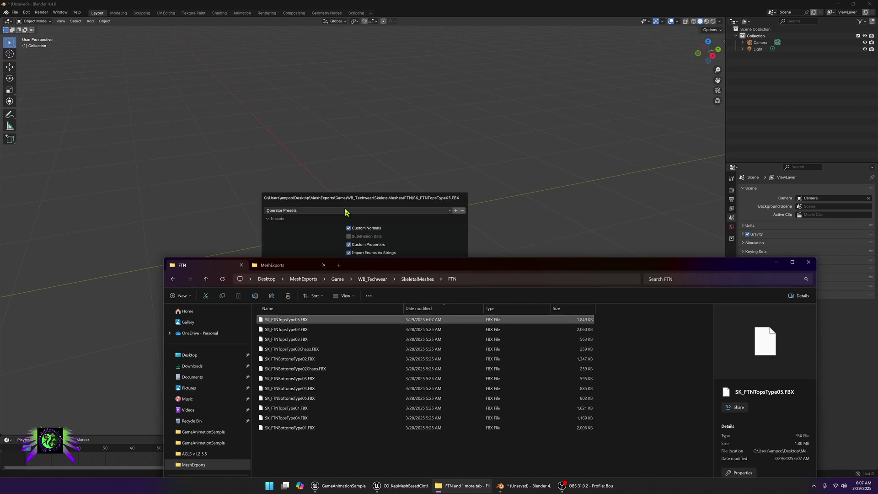
left_click(777, 263)
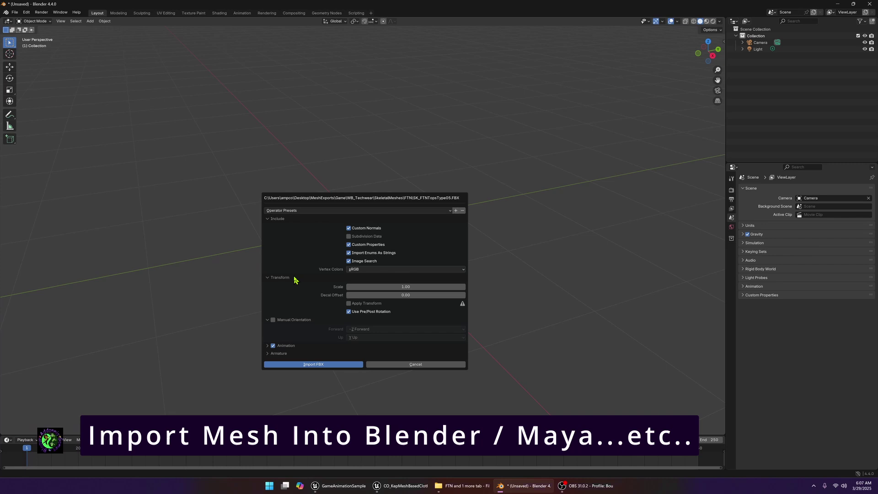
left_click(308, 365)
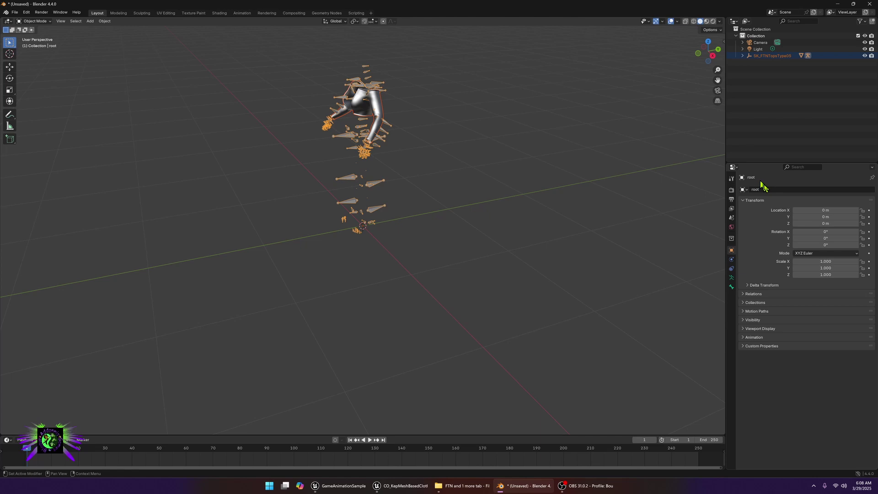
Step: Set the root object's Z location to -2 m
double_click(827, 222)
type("-")
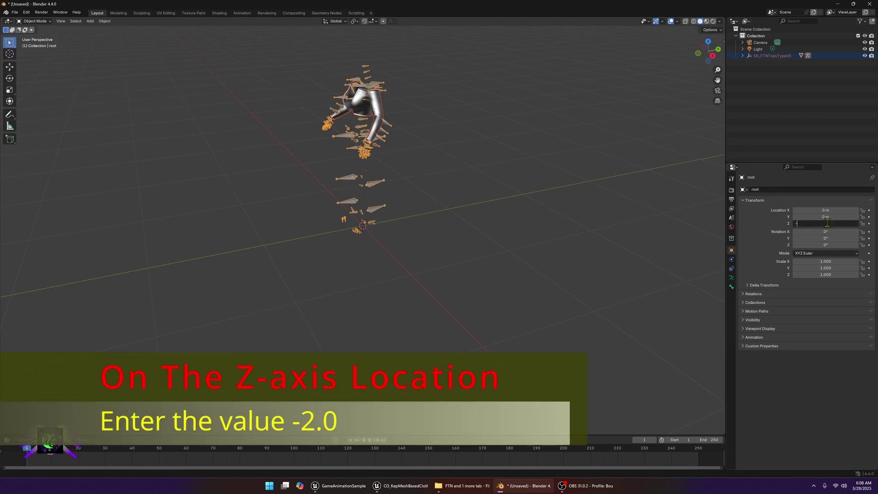
type("2")
key("Return")
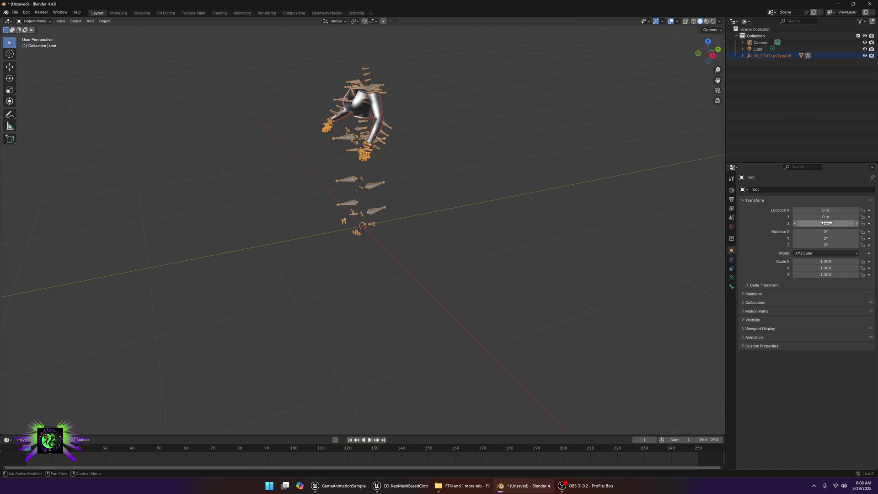
Step: Export the scene as ElegantTop.fbx into Desktop > MeshExports with default FBX settings
left_click(14, 13)
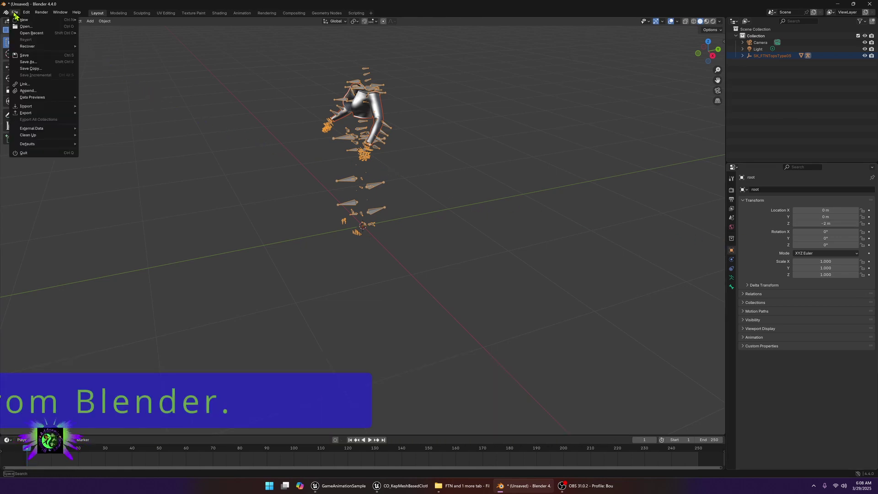
mouse_move(27, 112)
left_click(101, 175)
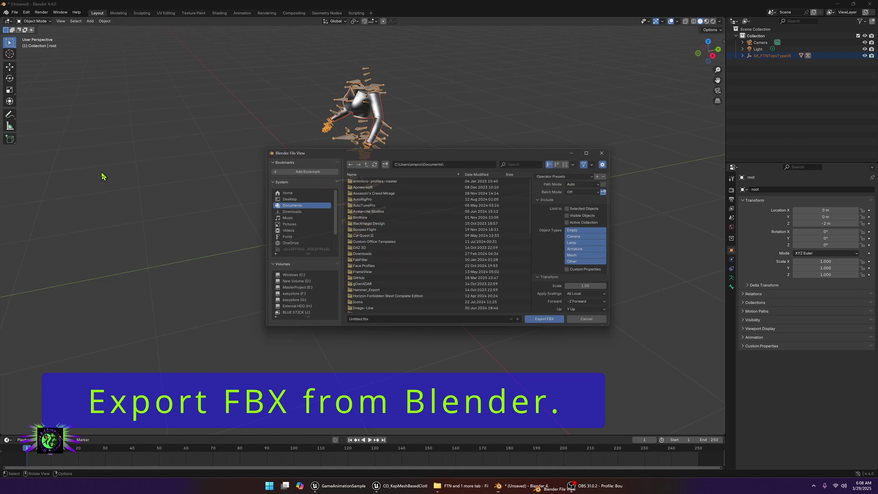
left_click(358, 324)
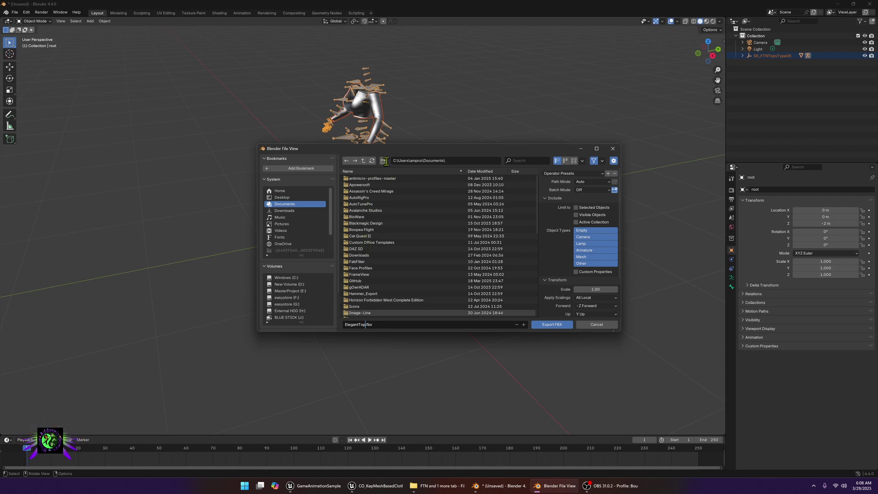
left_click(282, 197)
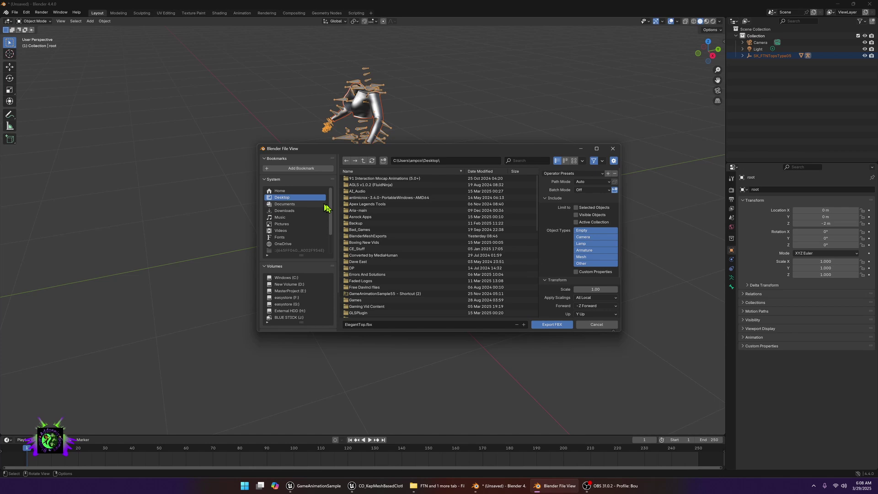
scroll(363, 230, "down", 2)
scroll(363, 229, "down", 3)
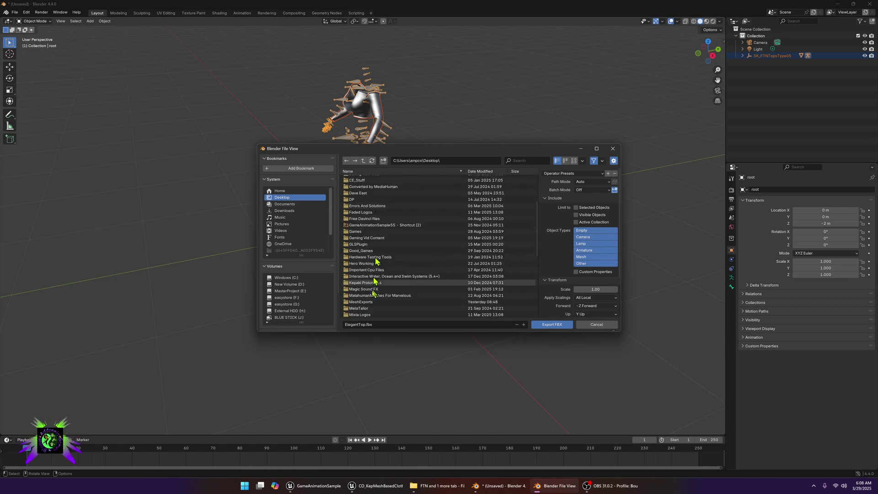
left_click(368, 304)
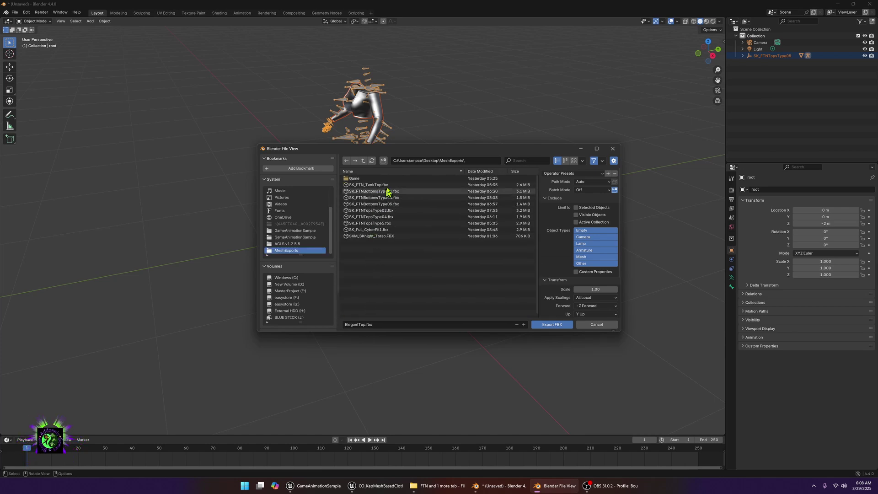
left_click(554, 325)
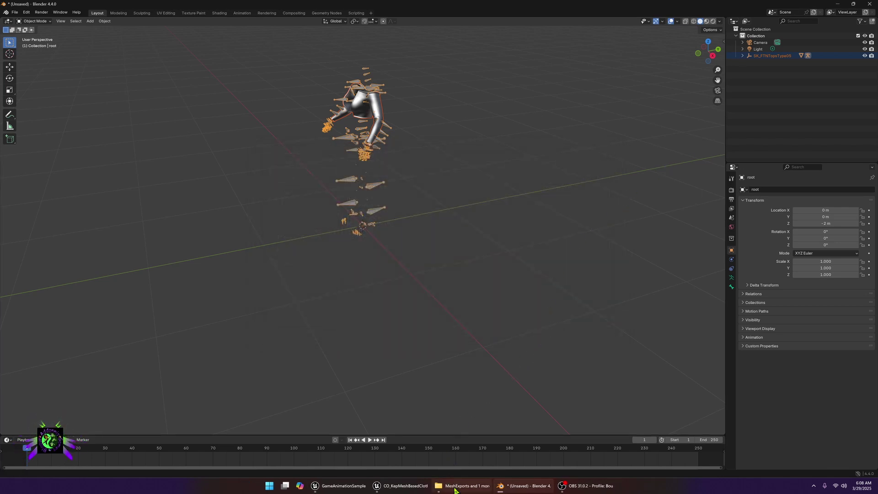
Step: Drag ElegantTop.fbx from MeshExports into Unreal's MutableMeshes folder and import with defaults
left_click(455, 487)
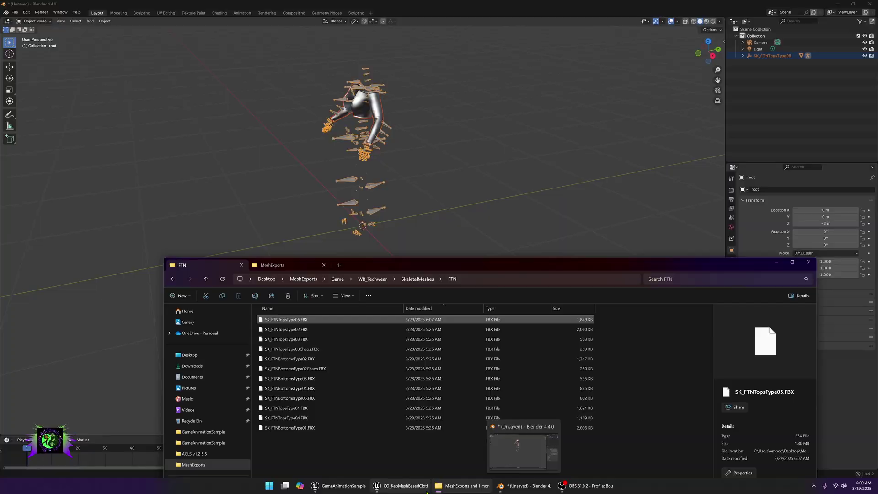
left_click(423, 487)
left_click(455, 485)
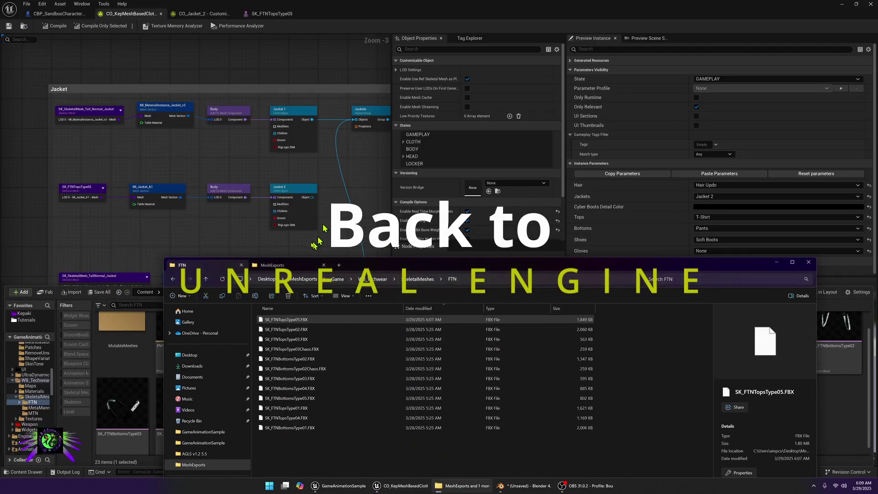
left_click(284, 269)
mouse_move(415, 270)
left_mouse_down()
mouse_move(330, 174)
mouse_move(411, 114)
mouse_move(493, 114)
left_mouse_up()
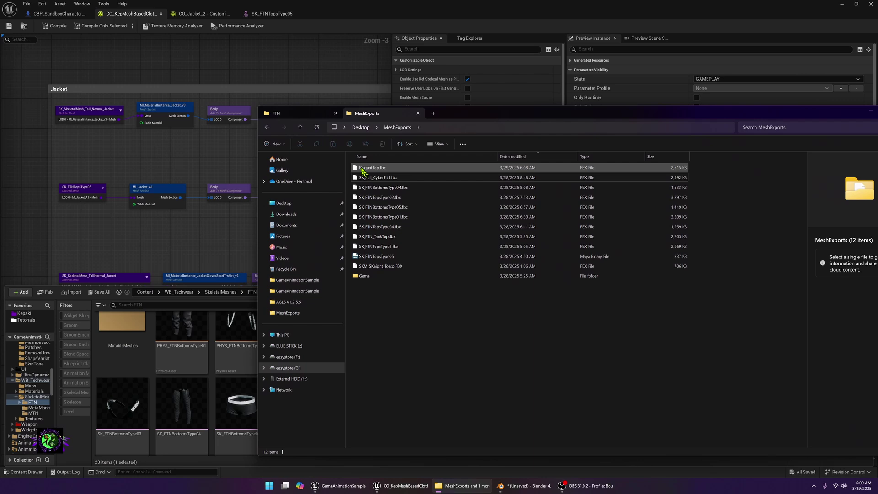
left_click_drag(367, 168, 130, 338)
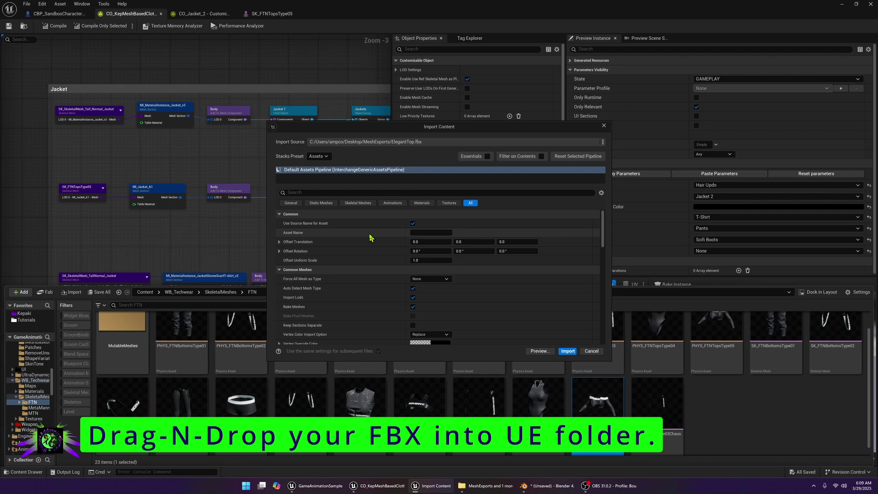
scroll(371, 238, "down", 10)
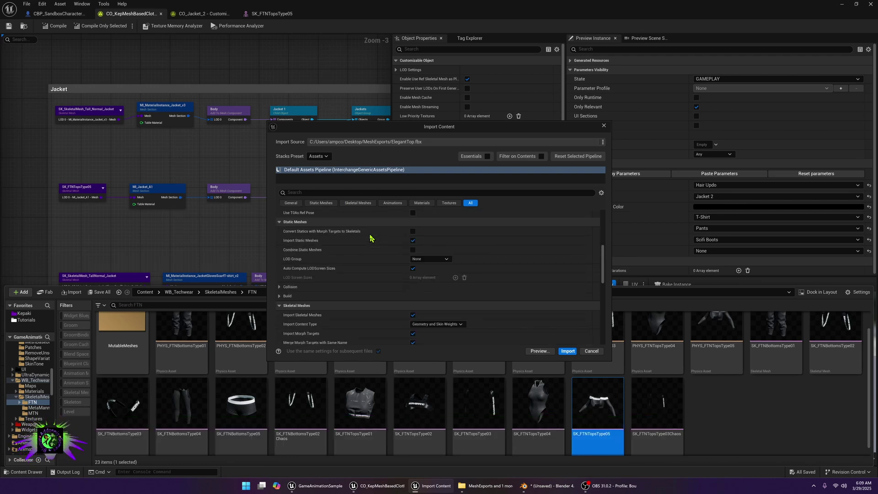
scroll(371, 237, "down", 6)
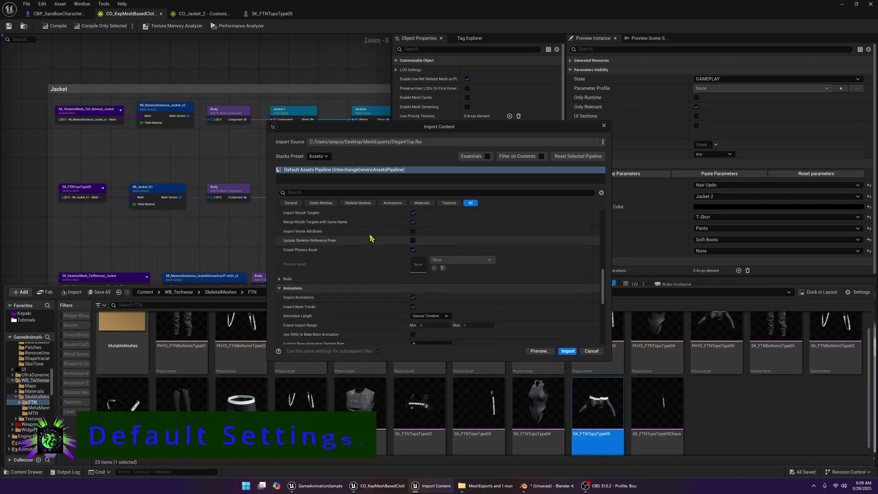
scroll(370, 237, "up", 5)
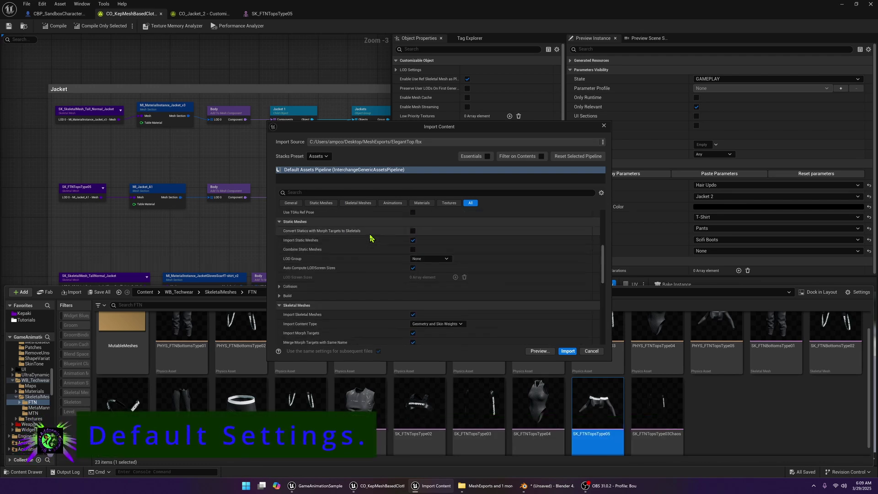
left_click(568, 350)
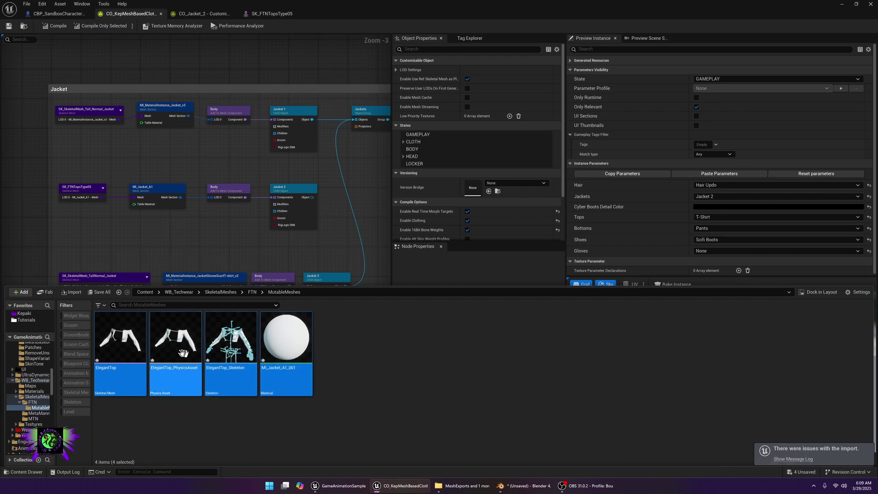
Step: Open the ElegantTop mesh and assign MI_Jacket_A1 to its material slot
mouse_move(122, 346)
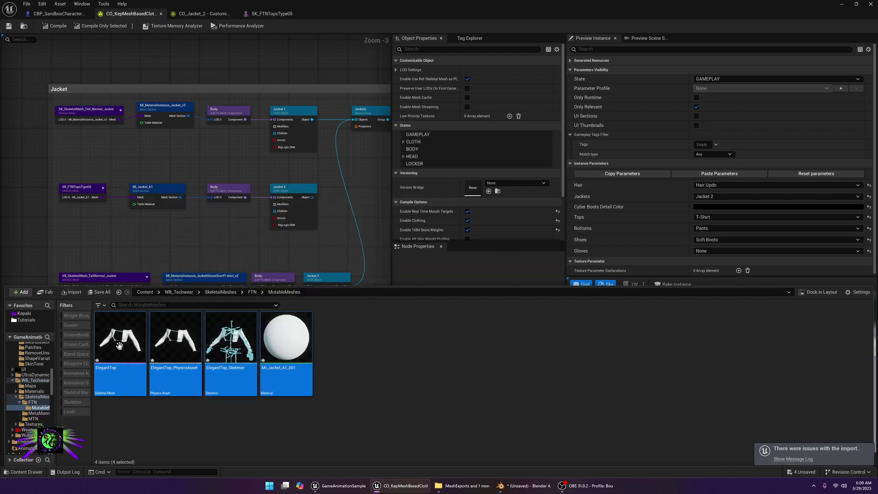
double_click(119, 345)
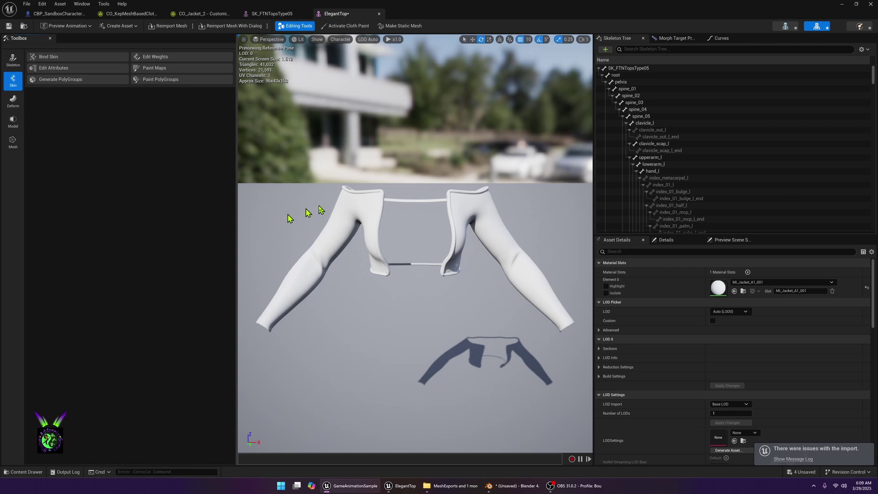
left_click(772, 283)
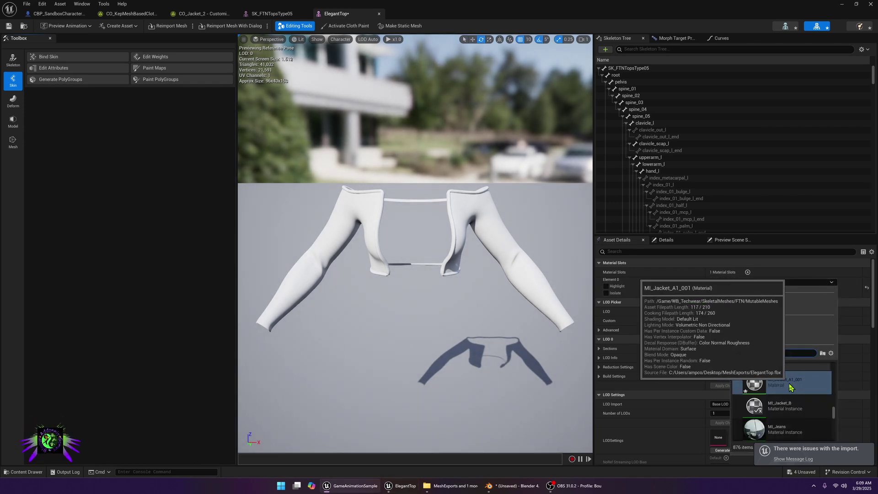
scroll(778, 403, "up", 1)
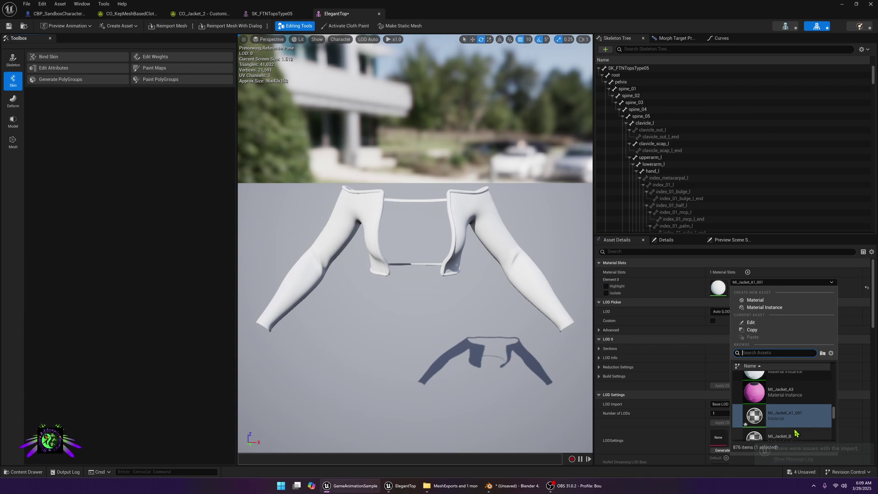
scroll(762, 414, "up", 2)
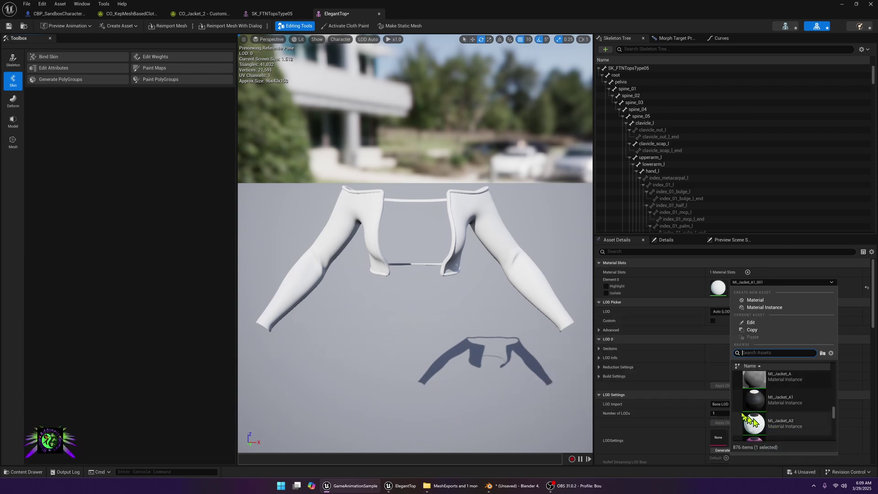
left_click(754, 401)
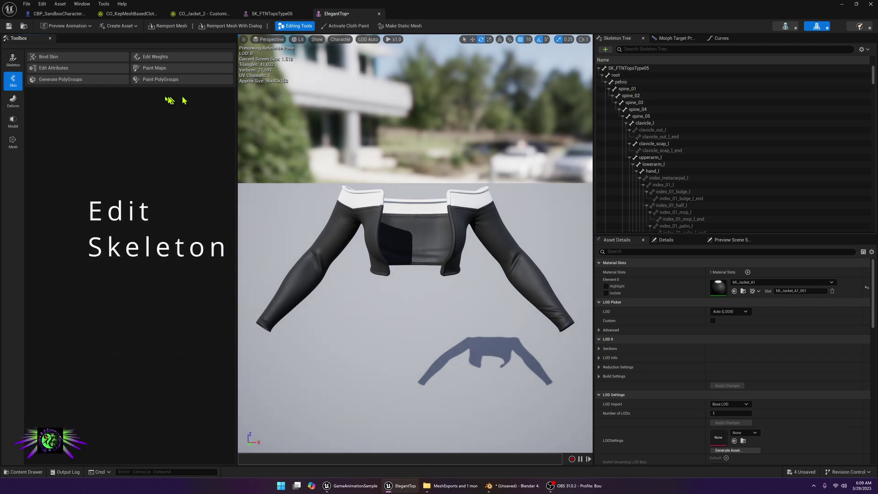
Step: Enter Edit Skeleton mode and unparent the root bone
left_click(13, 58)
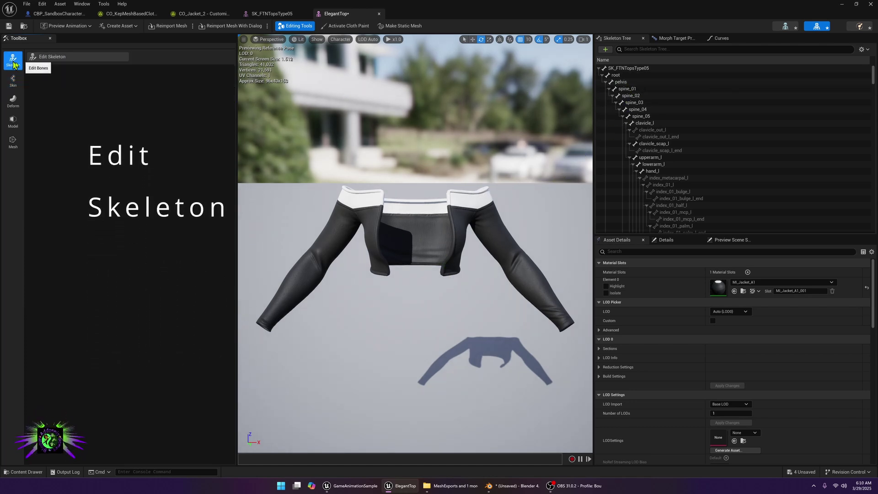
left_click(77, 59)
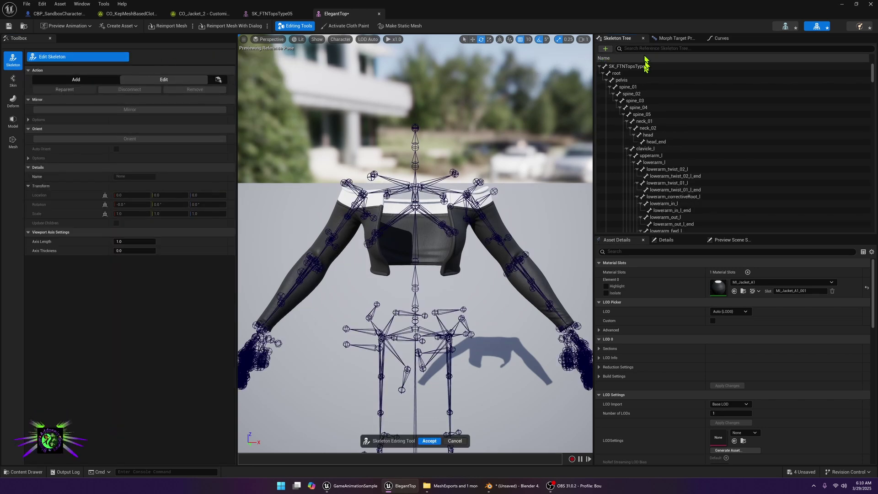
left_click(633, 73)
right_click(634, 74)
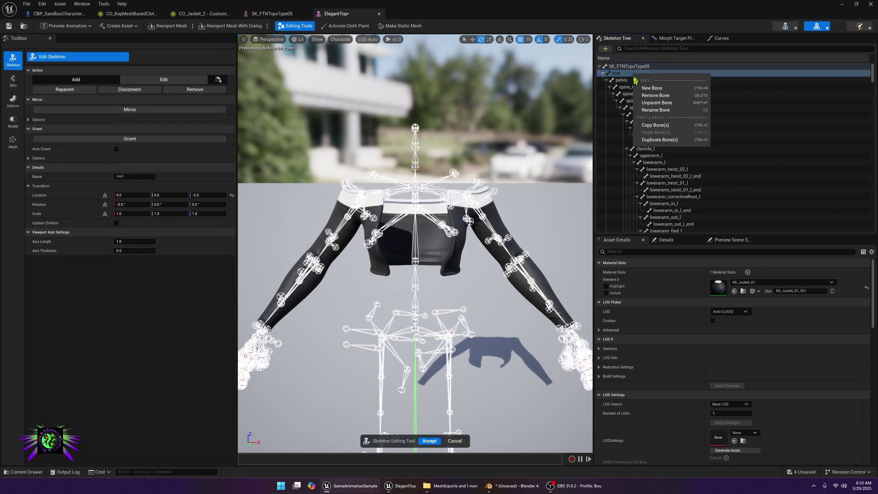
left_click(656, 102)
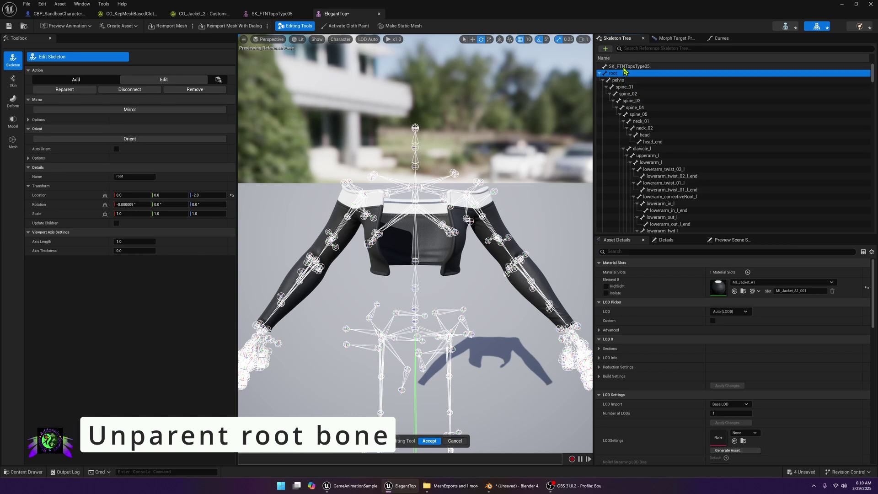
Step: Delete the extra SK_FTNTopsType05 bone sitting above root
scroll(874, 94, "down", 3)
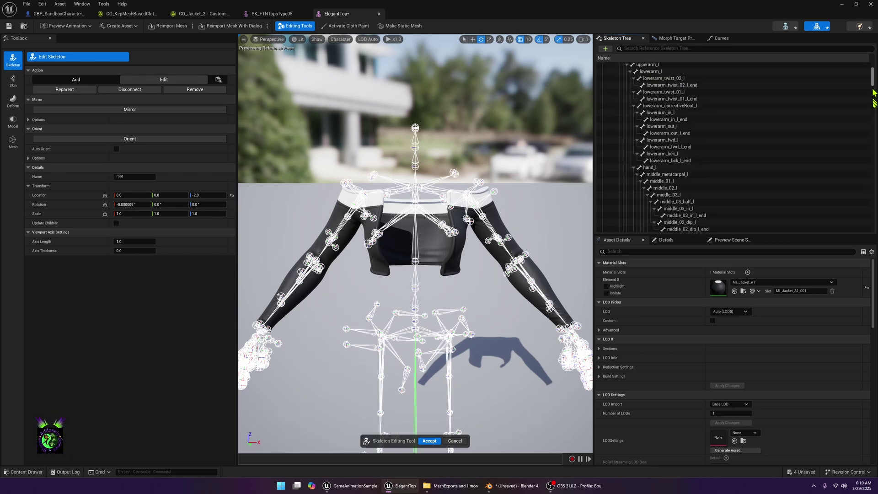
scroll(873, 95, "down", 15)
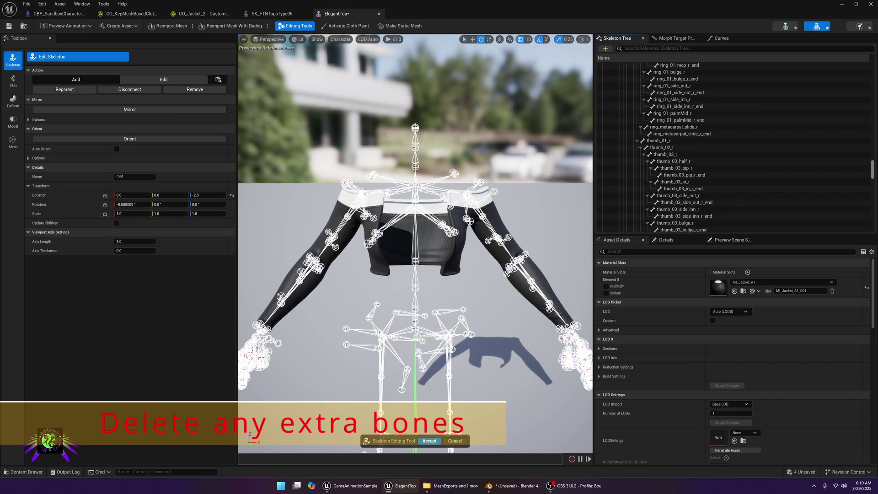
left_click_drag(873, 169, 875, 62)
left_click(623, 67)
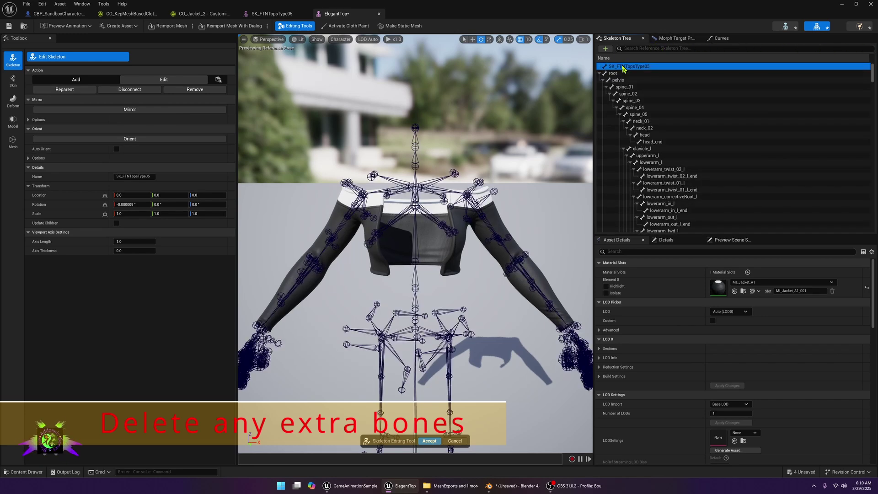
right_click(622, 67)
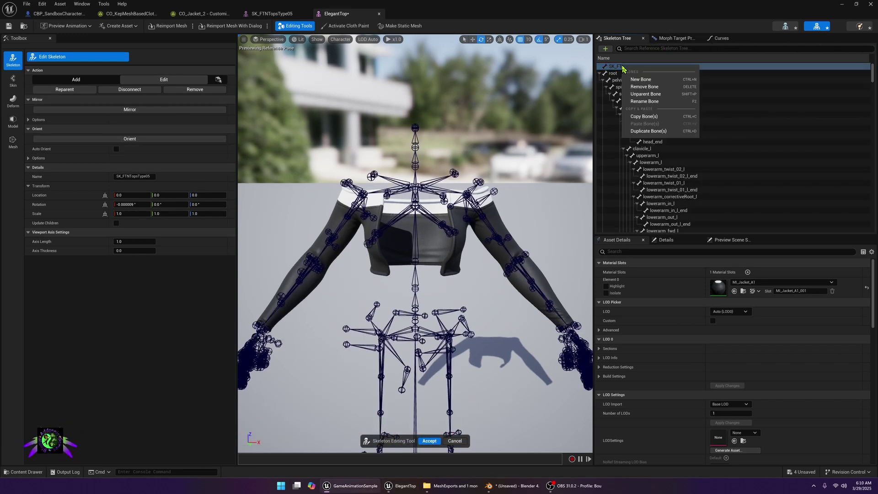
left_click(639, 79)
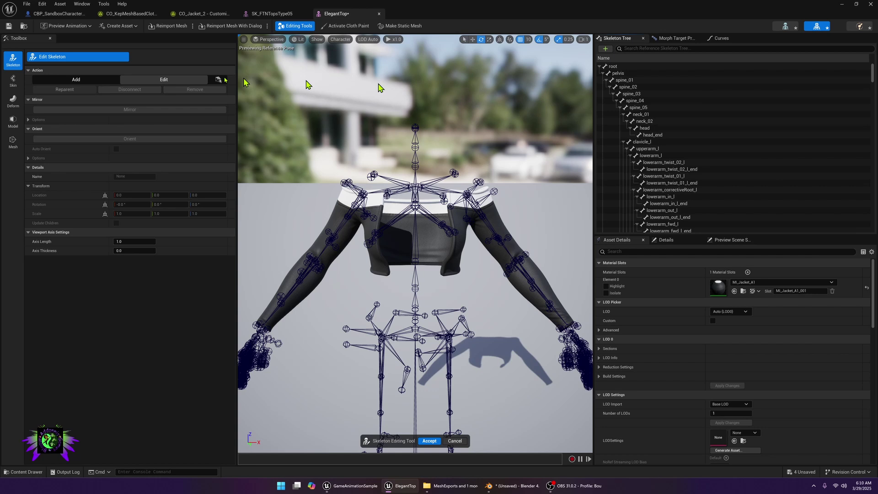
Step: Commit the skeleton edits and overwrite ElegantTop_Skeleton, confirming the replacement
left_click(429, 441)
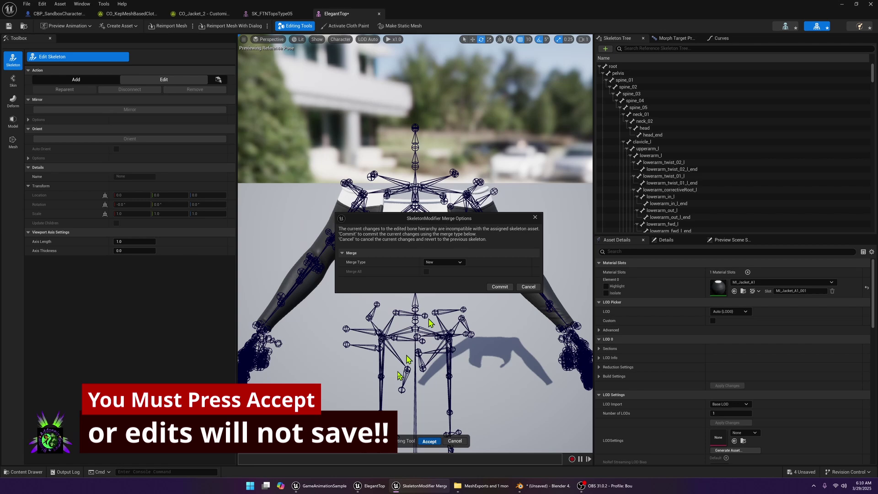
left_click(498, 287)
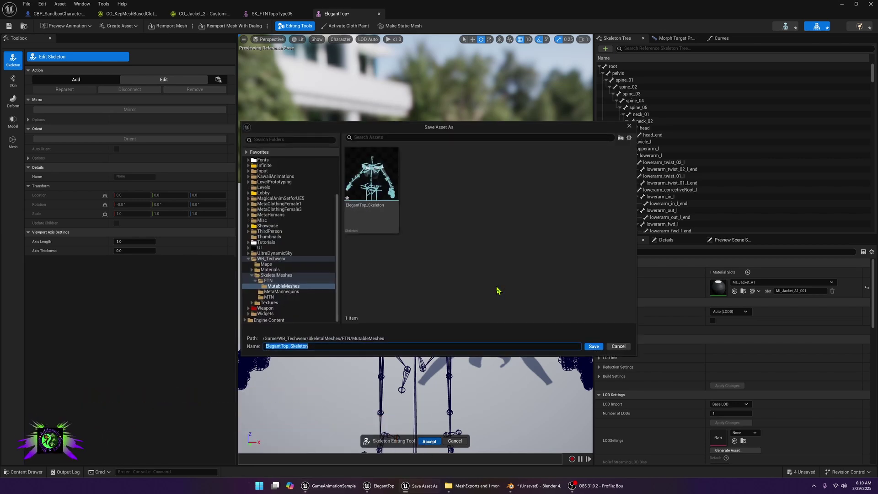
left_click(357, 227)
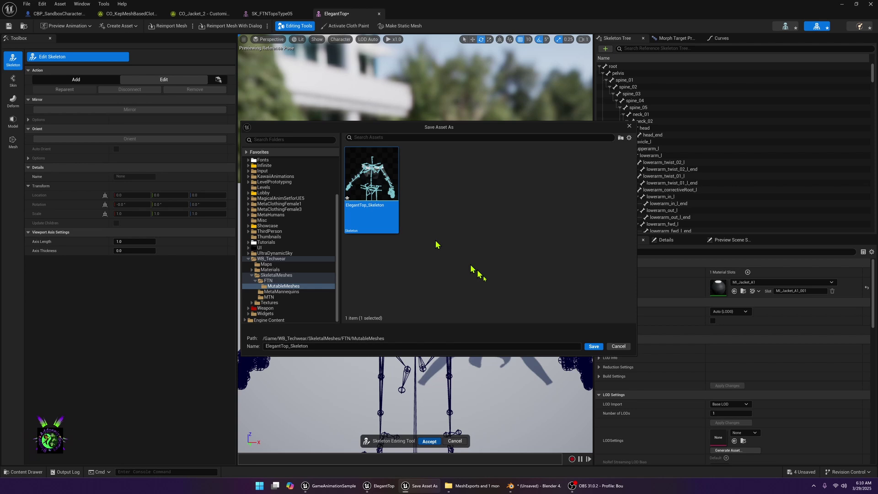
left_click(594, 346)
left_click(469, 254)
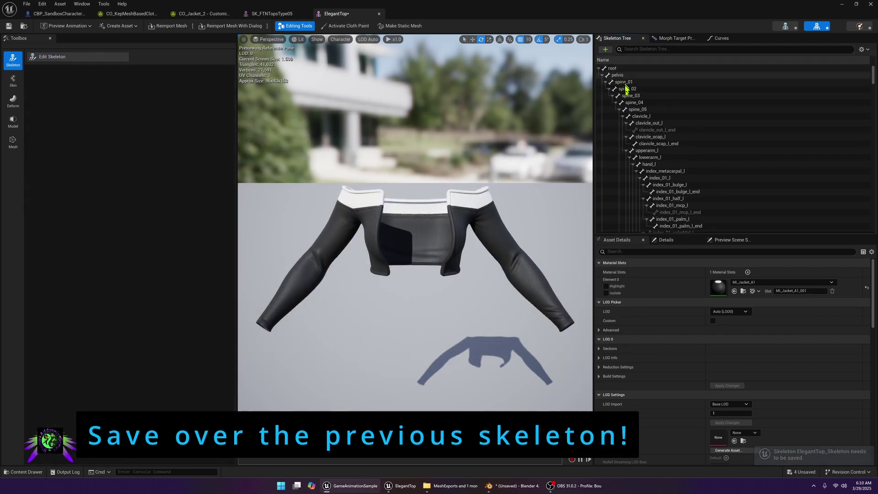
scroll(635, 145, "down", 5)
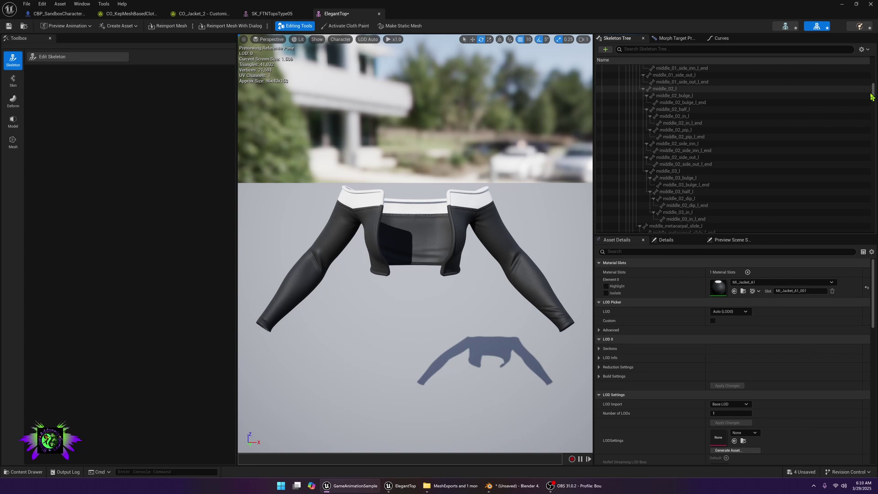
left_click_drag(873, 96, 866, 17)
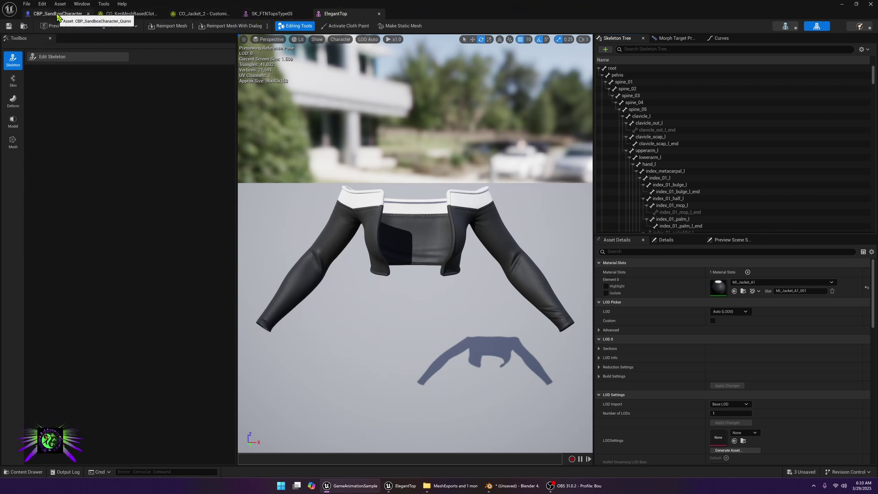
Step: From the CO_KepMeshBasedCloth tab, open CO_Jacket_2 in Kepaki > Used_CO via the Content Drawer
left_click(132, 15)
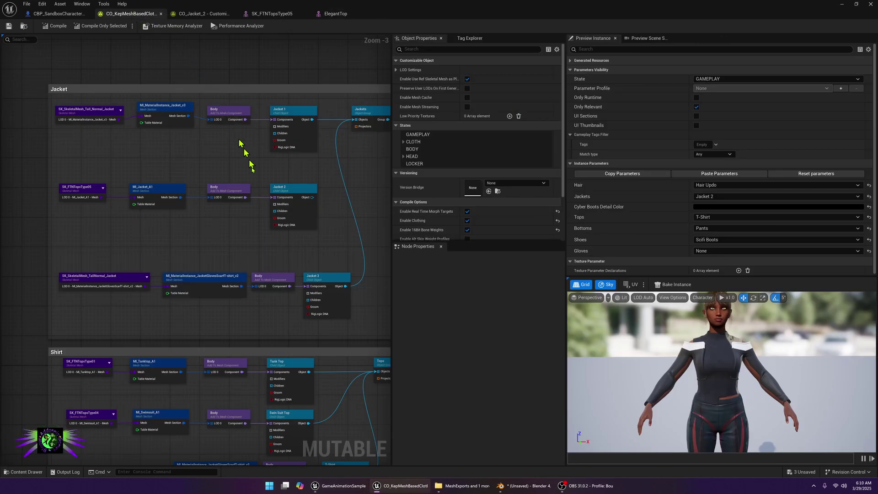
left_click(28, 472)
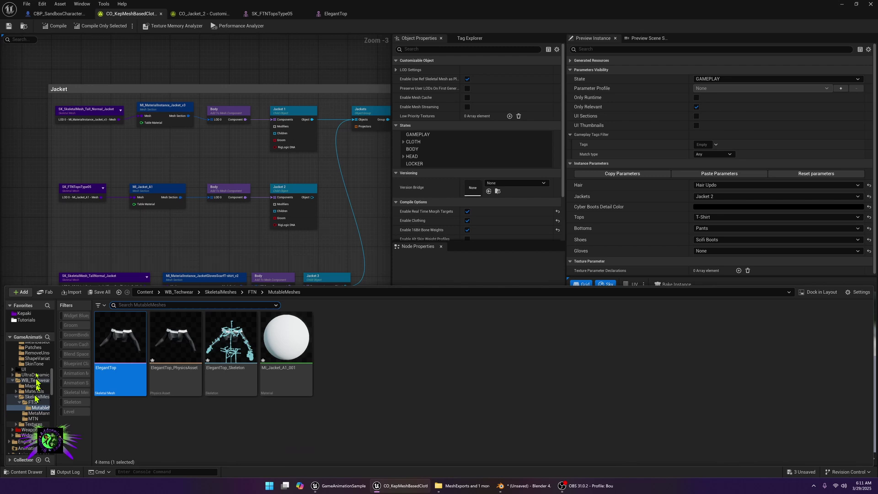
left_click(26, 319)
left_click(25, 313)
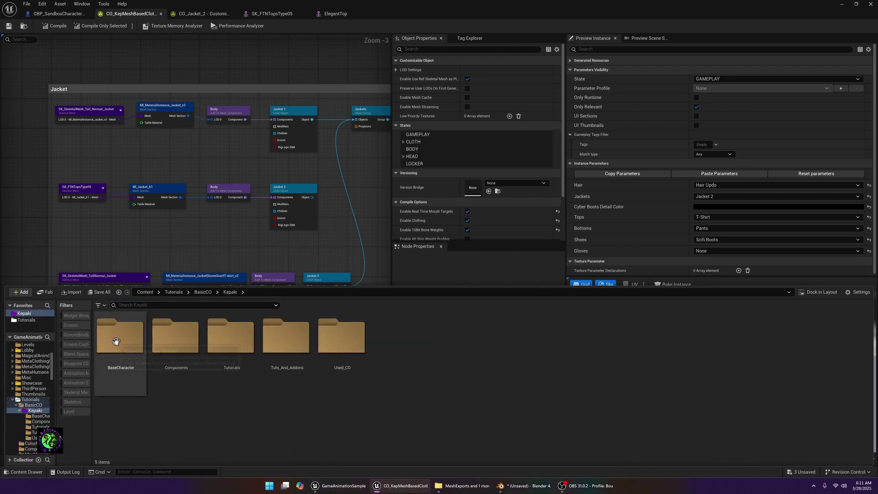
double_click(364, 341)
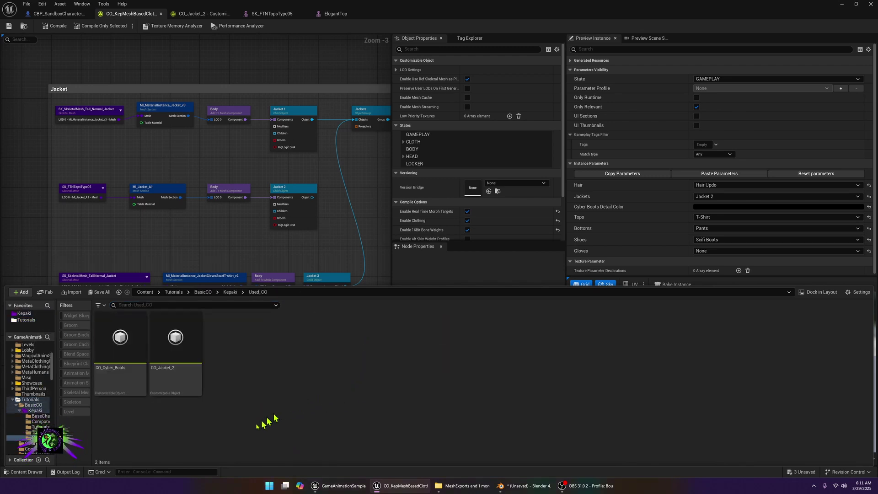
left_click(153, 390)
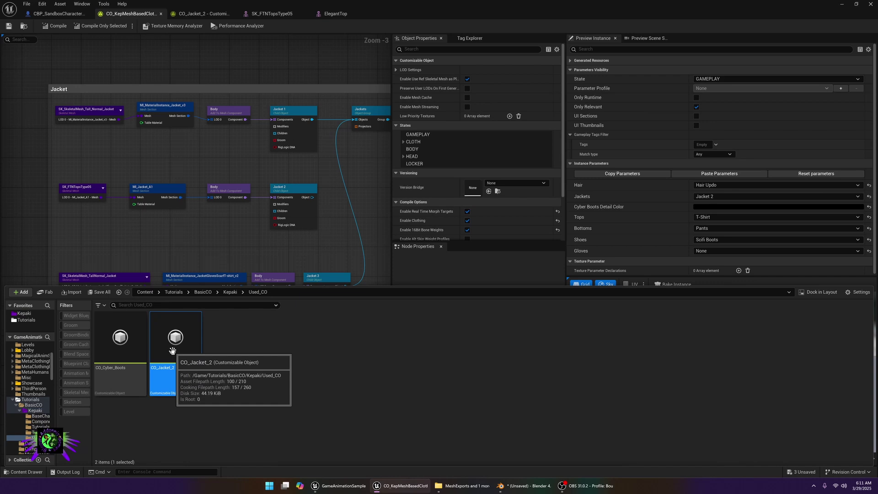
double_click(173, 350)
right_click_drag(303, 311, 279, 305)
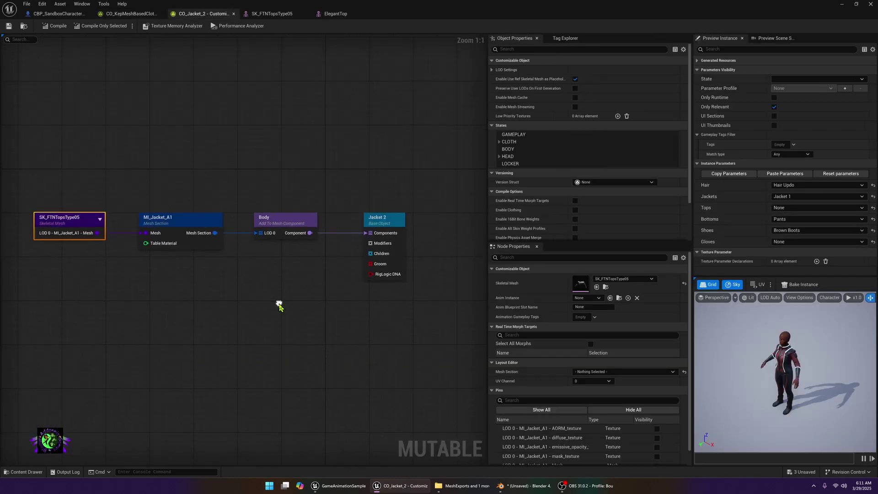
Step: Disconnect the MI_Jacket_A1 mesh section from Body and delete the node
right_click(214, 232)
left_click(238, 255)
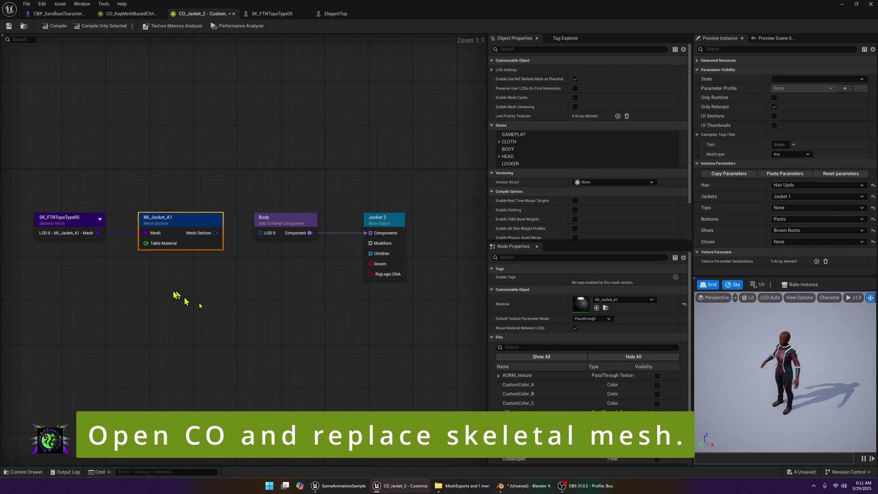
scroll(413, 336, "down", 1)
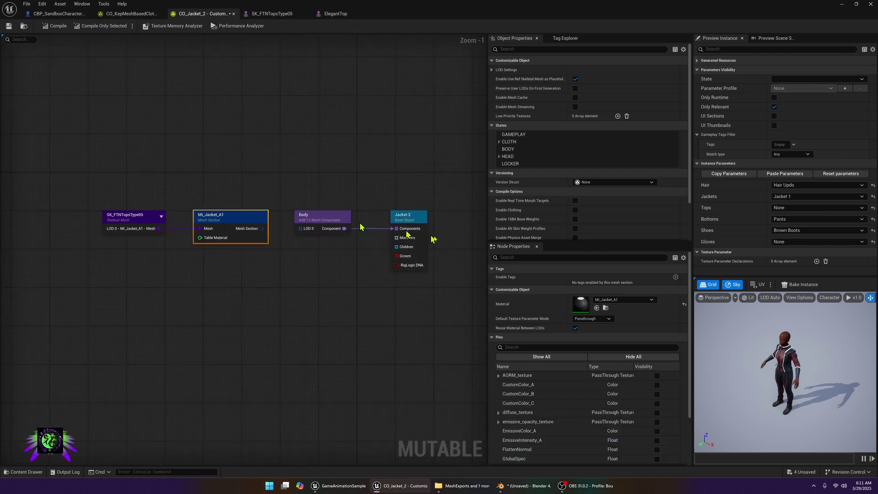
right_click(225, 224)
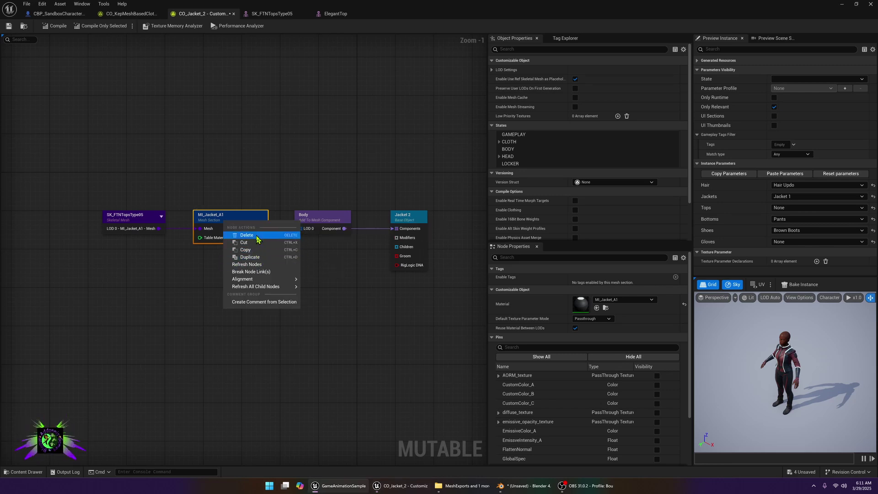
left_click(245, 242)
Step: Change the SK_FTNTopsType05 skeletal mesh node's asset to ElegantTop
left_click(151, 227)
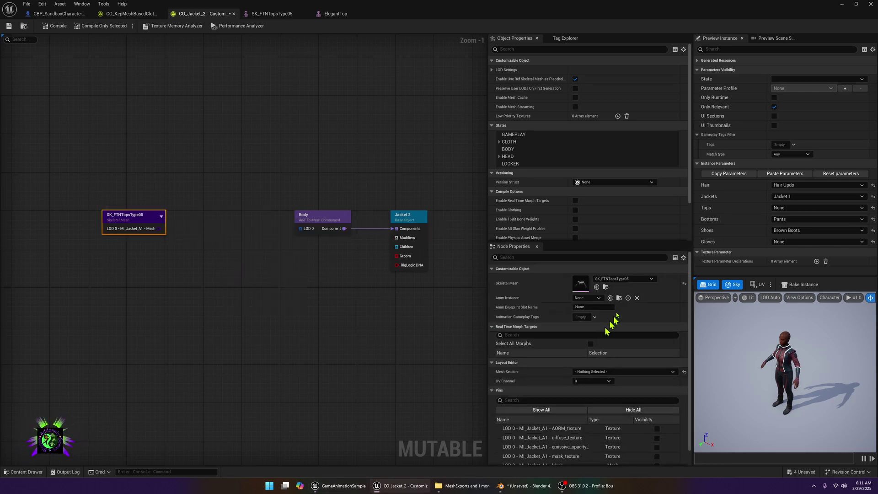
left_click(616, 279)
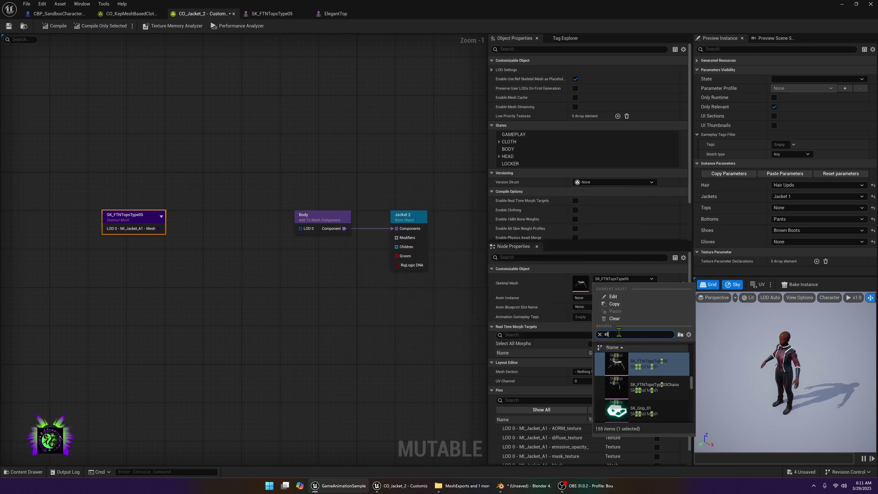
type("eleg")
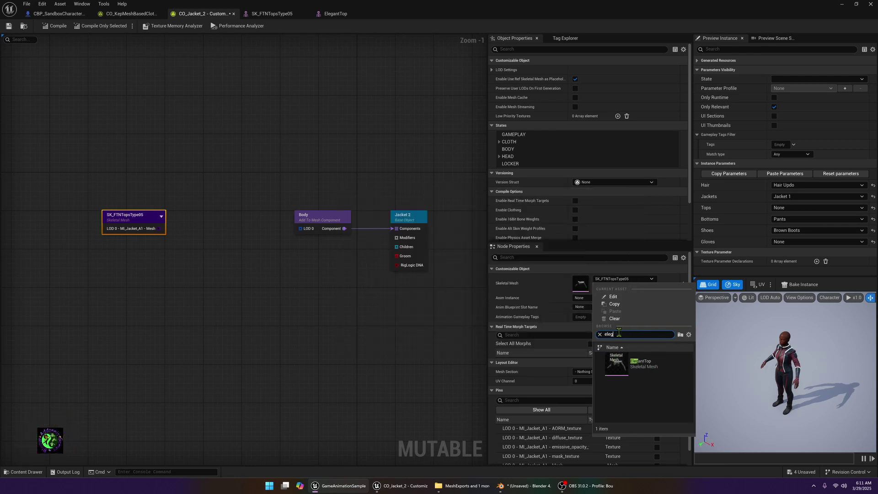
left_click(640, 363)
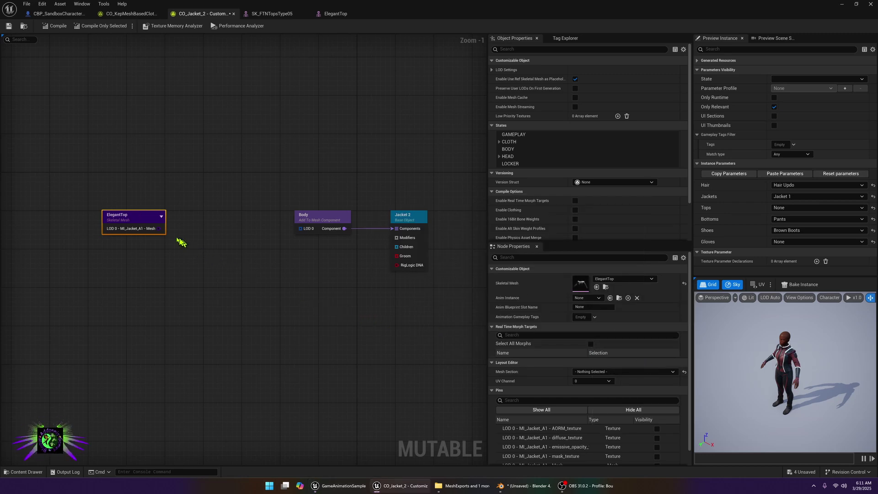
Step: Add a Mesh Section node between ElegantTop and Body, then compile CO_Jacket_2
left_click_drag(182, 241, 181, 241)
type("sect")
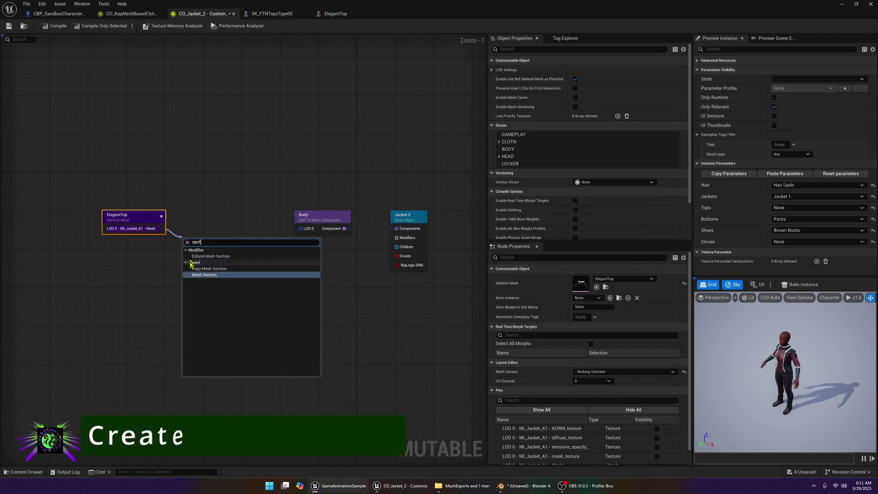
left_click(204, 286)
left_click_drag(224, 251, 300, 230)
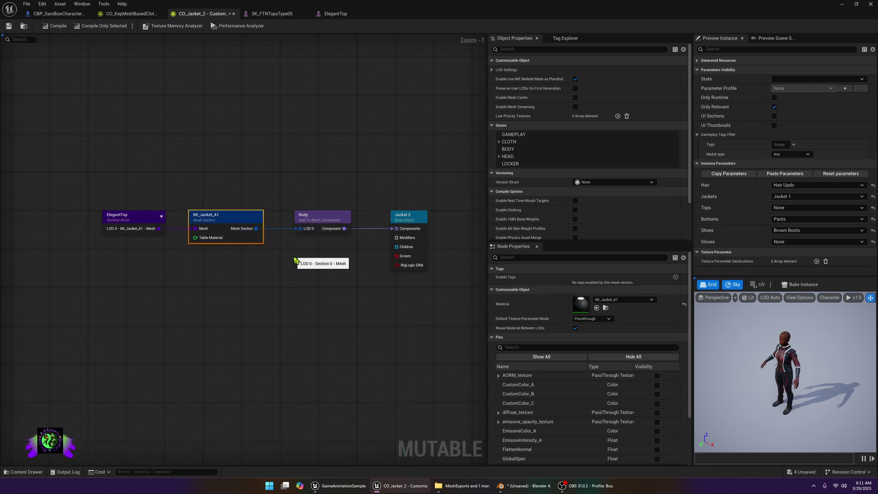
left_click(56, 26)
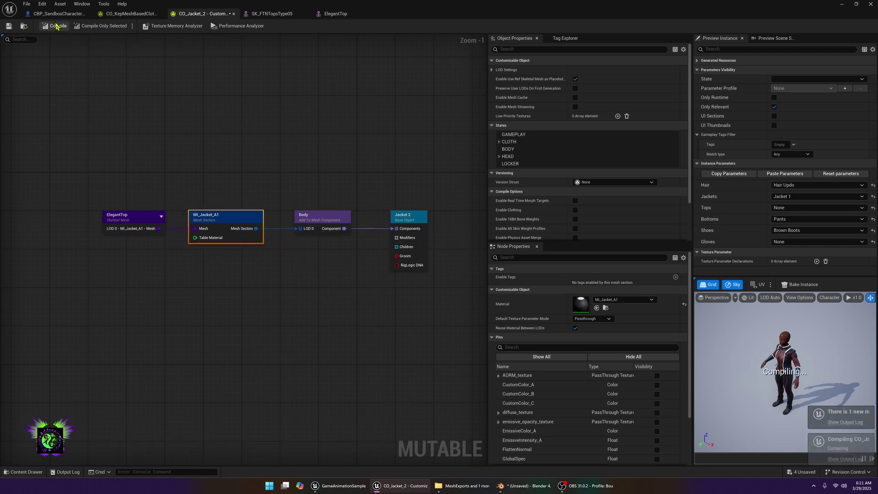
Step: Recompile CO_KepMeshBasedCloth and orbit the preview to view the character's back
left_click(118, 15)
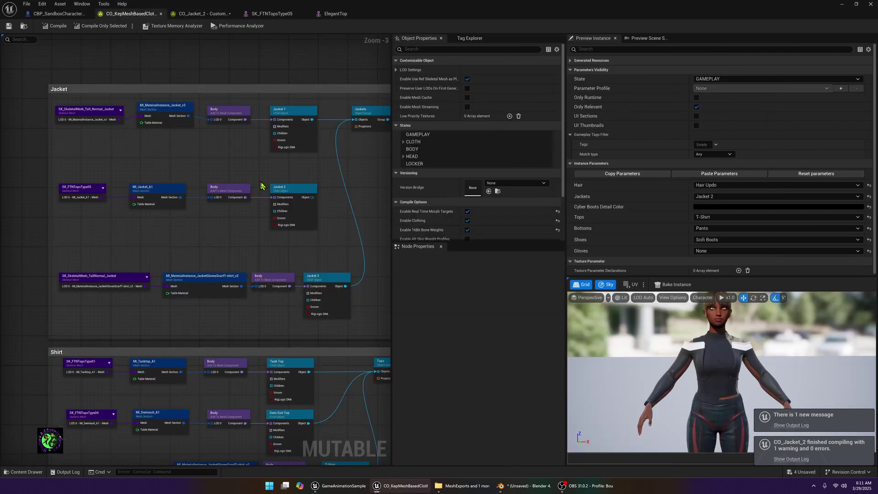
left_click(62, 28)
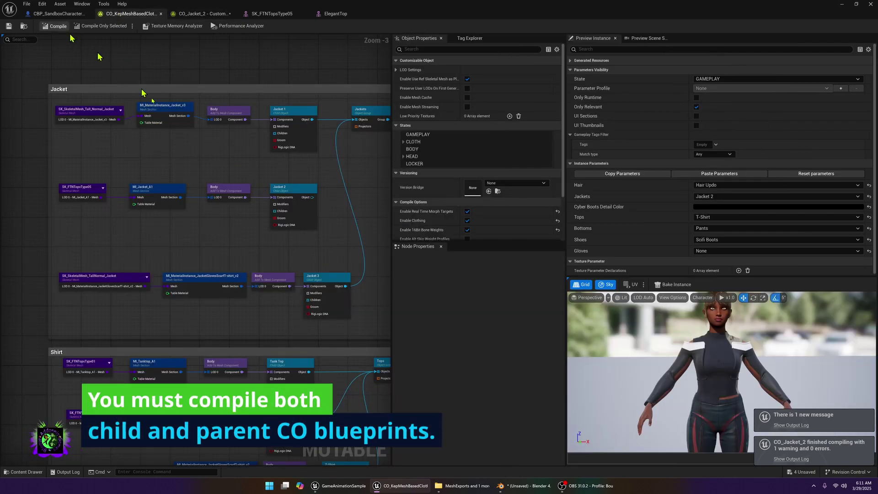
left_click_drag(710, 402, 692, 389)
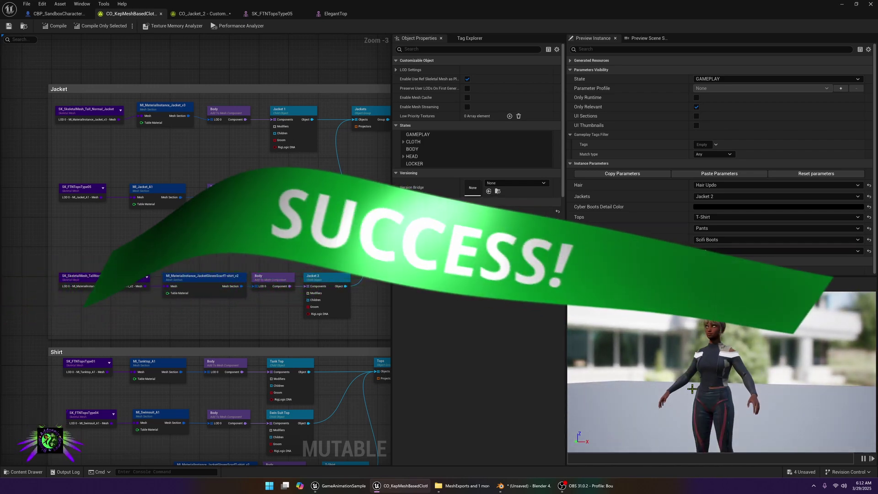
scroll(692, 389, "up", 3)
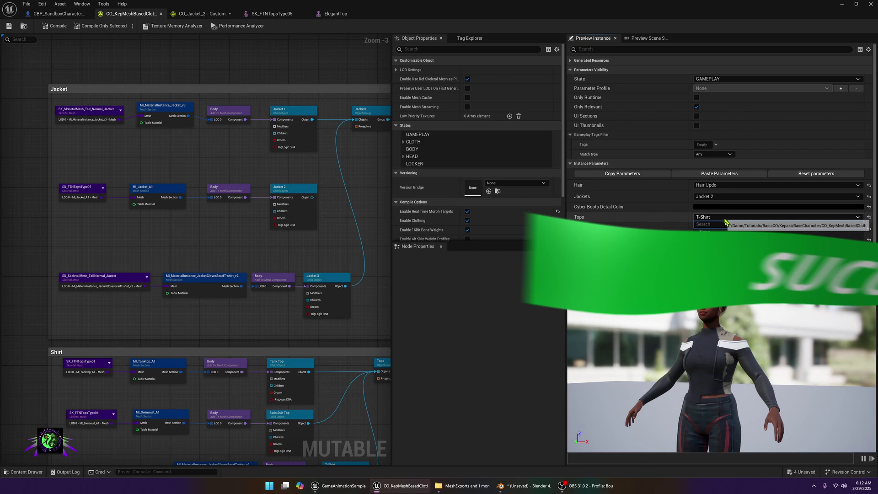
Step: Set the Tops parameter to None and orbit back to a frontal view of Jacket 2
left_click(725, 218)
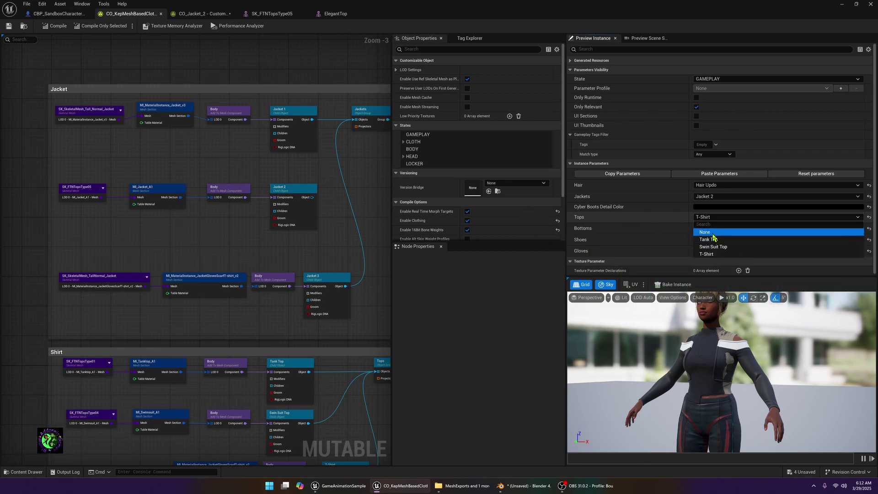
left_click(711, 232)
left_click_drag(664, 403, 695, 353)
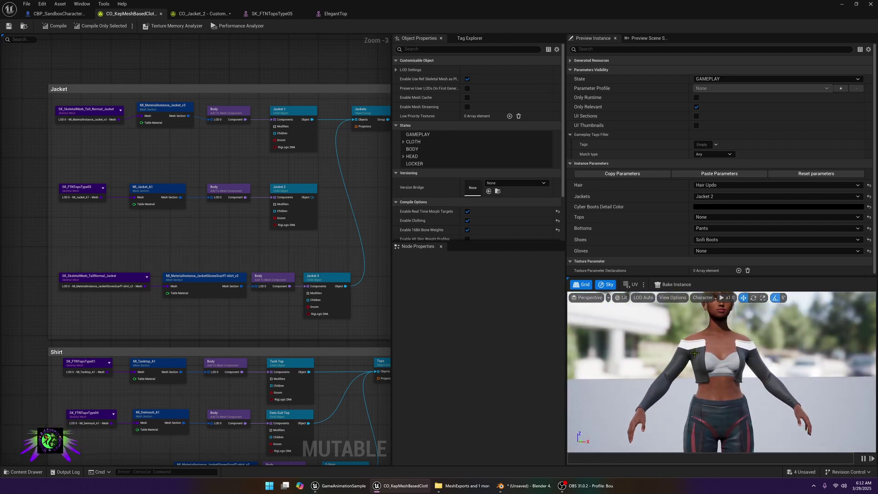
scroll(695, 352, "down", 5)
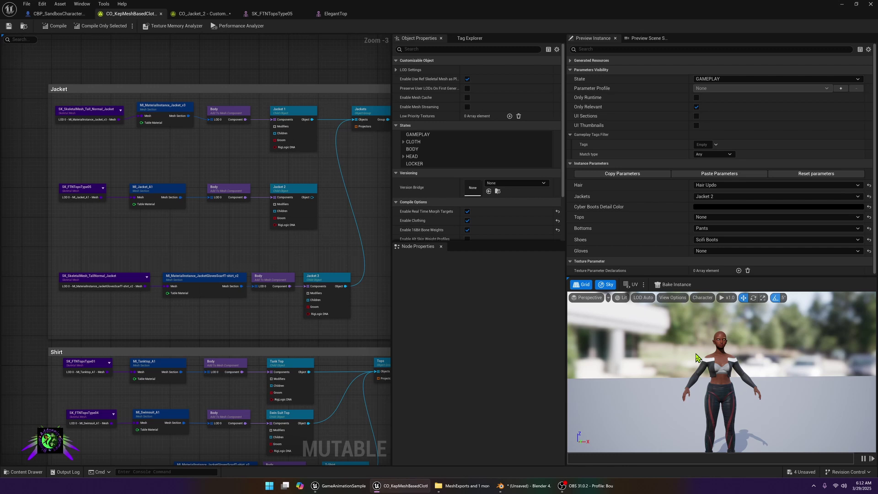